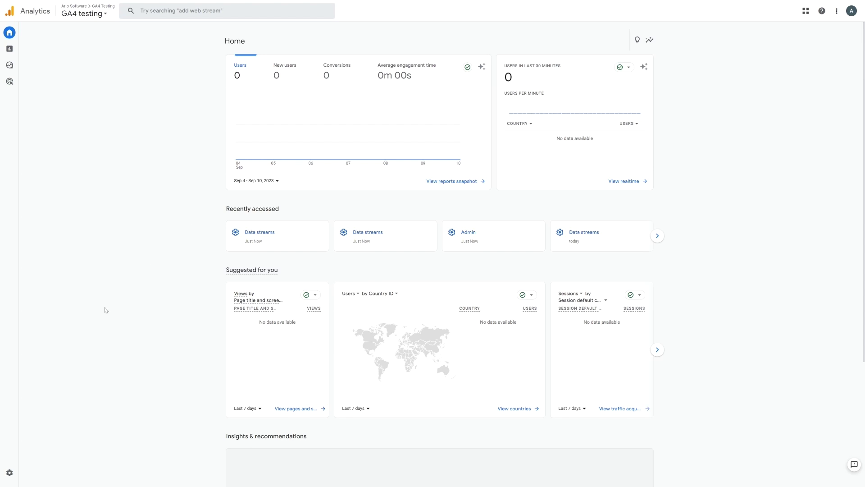
- Add a Web data stream with website URL example.com and stream name example.com
mouse_move(18, 471)
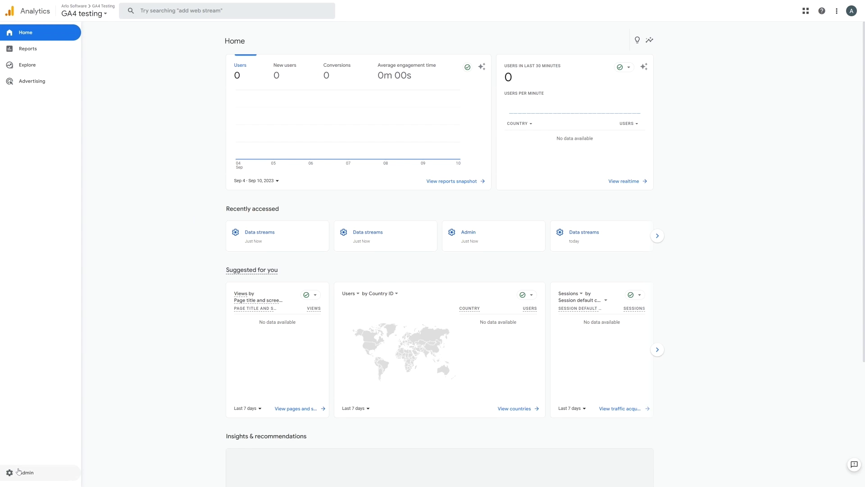
click(46, 477)
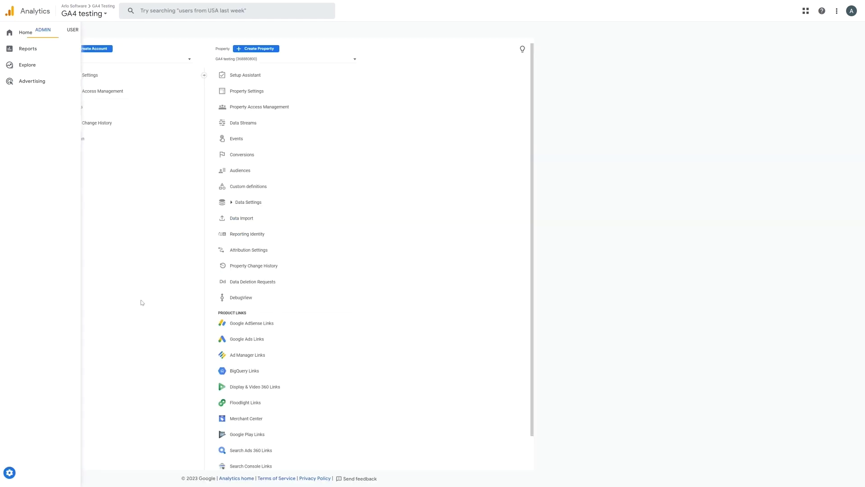
click(242, 124)
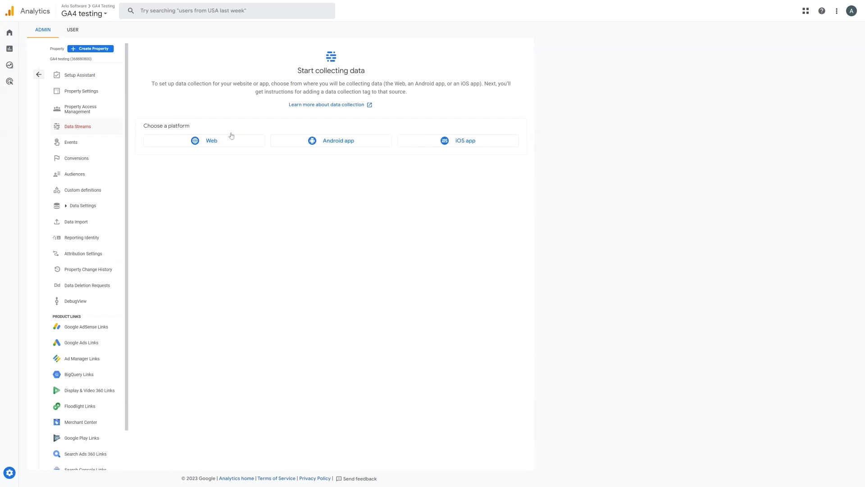
click(216, 143)
click(392, 70)
text(example.com)
click(637, 71)
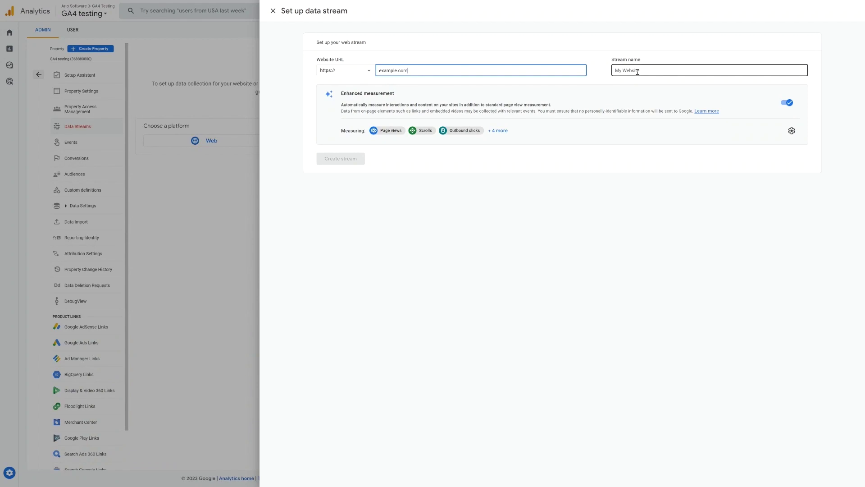
click(637, 71)
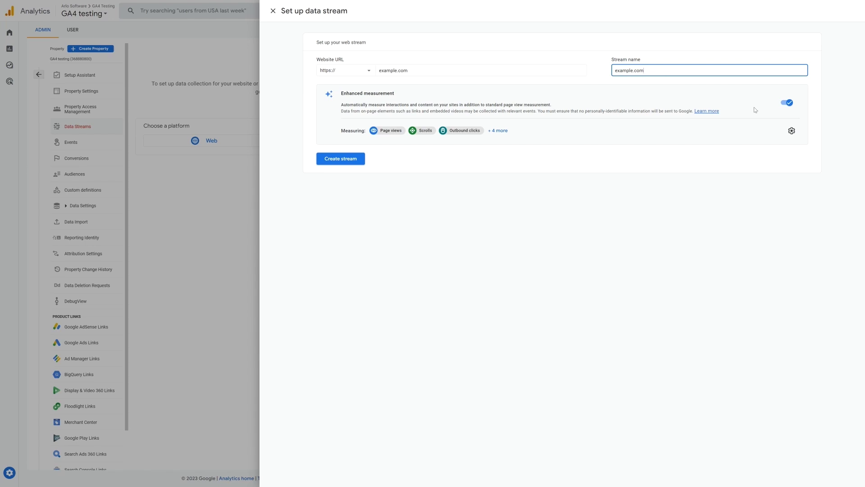
click(348, 158)
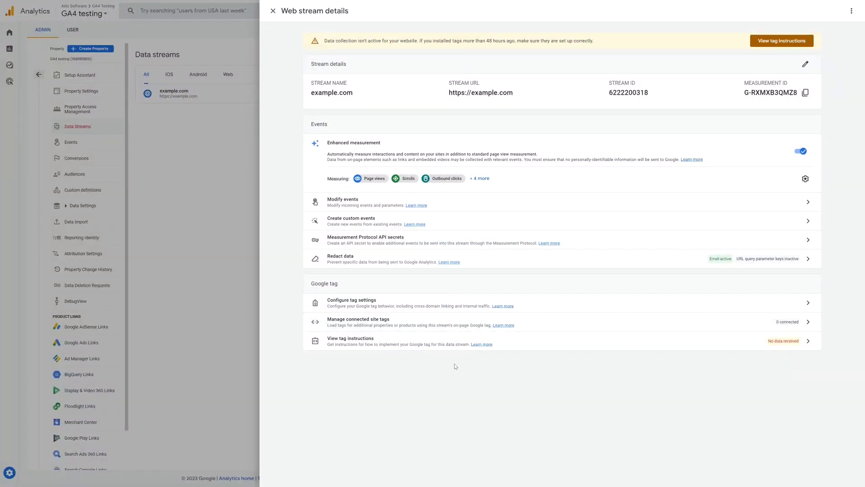
- In the stream's Google tag domain settings, add a Contains condition for example.com
click(392, 305)
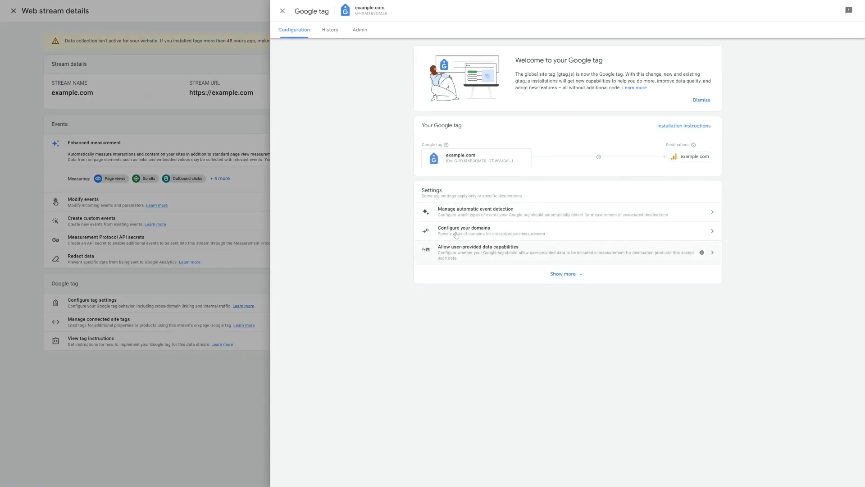
click(458, 231)
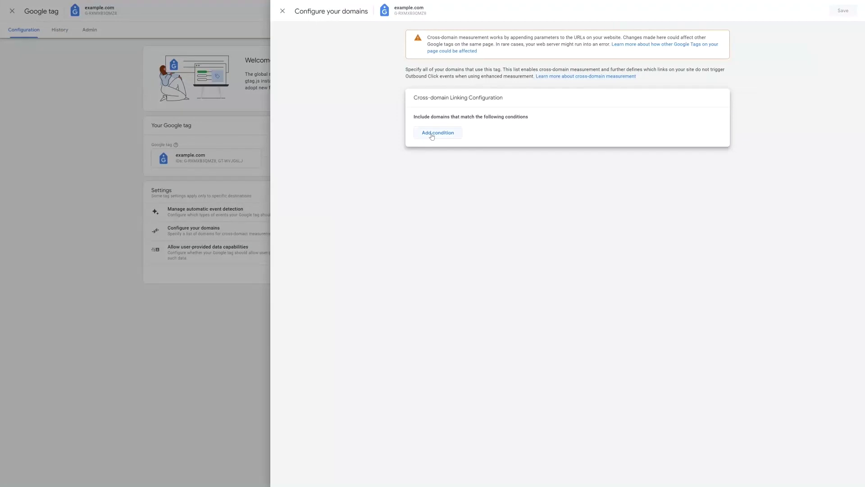
click(432, 134)
click(579, 140)
text(example.com)
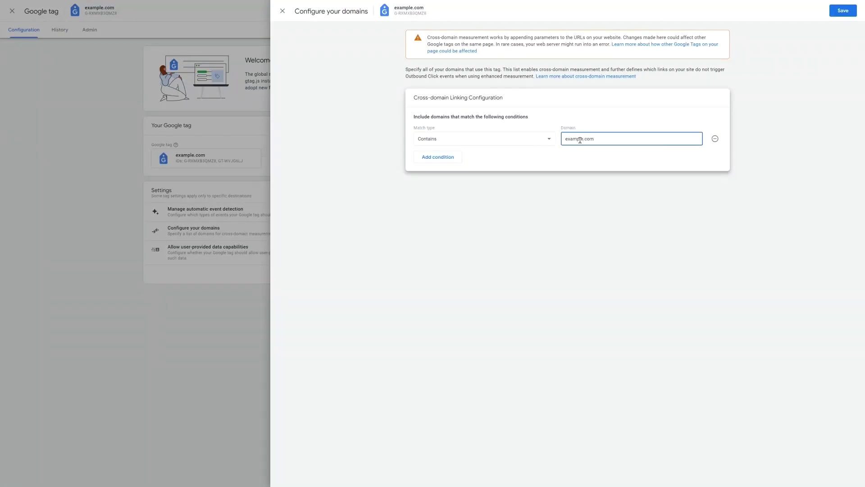
- Add example.arlo.co as a second domain, save, and copy the stream's measurement ID
click(450, 157)
click(584, 156)
text(example.co.)
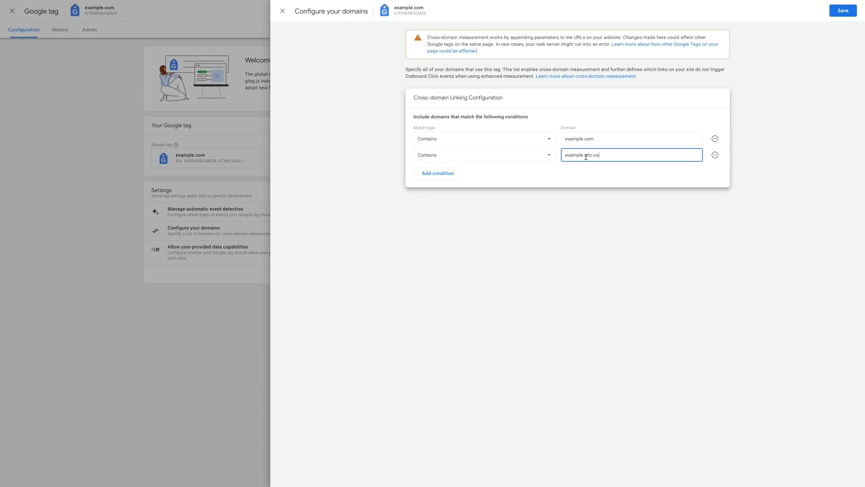
text(o.co)
click(594, 184)
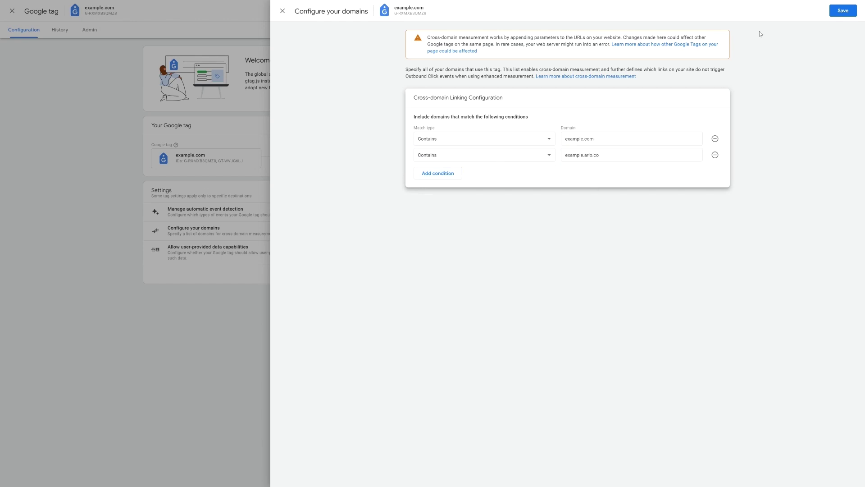
click(841, 11)
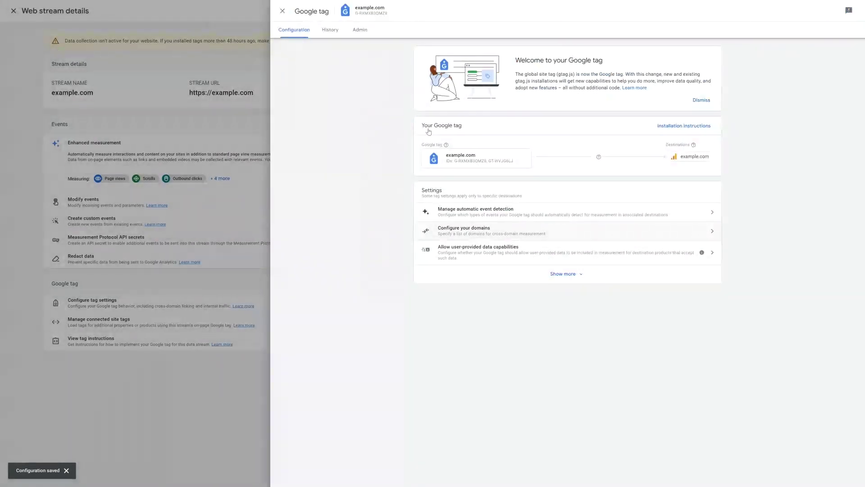
click(283, 10)
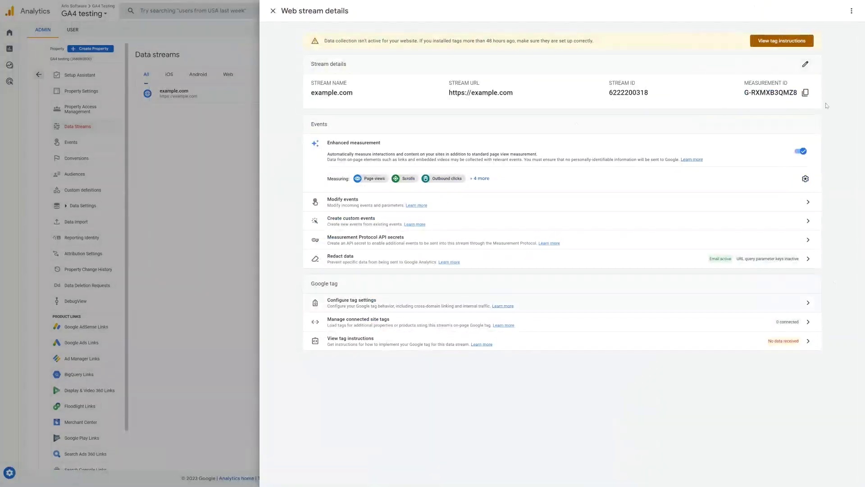
click(804, 96)
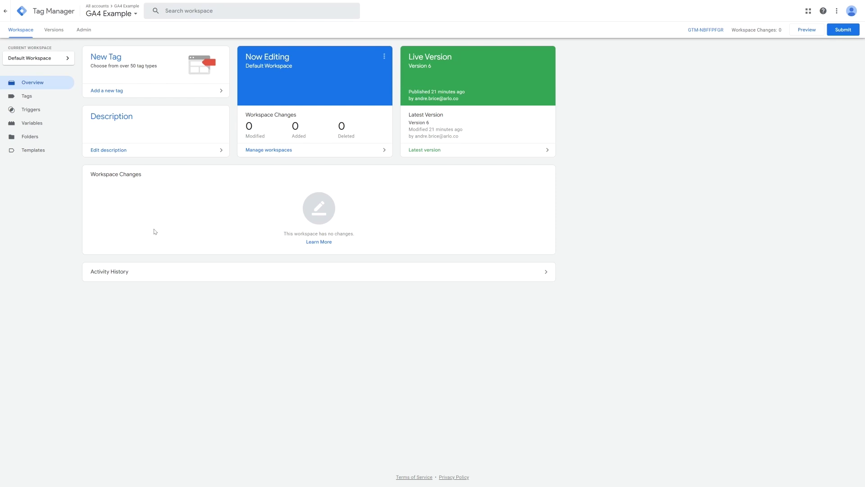
- Create a new Google Tag with the pasted GA4 measurement ID as its Tag ID
click(42, 100)
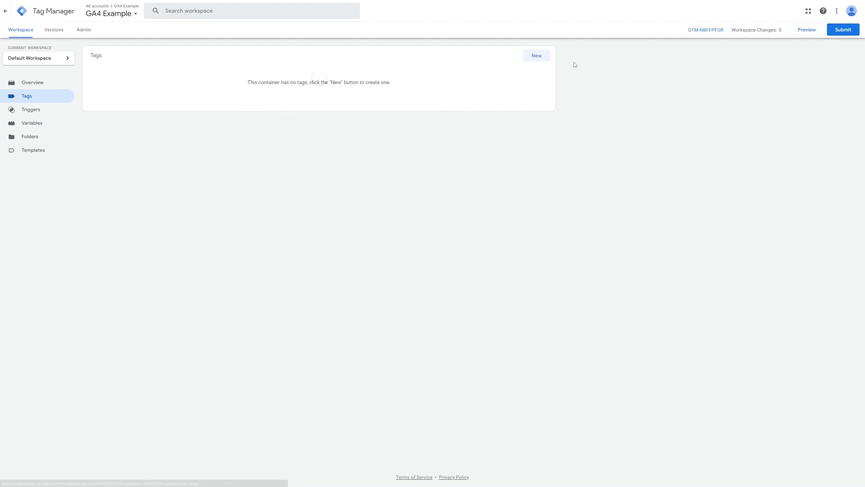
click(536, 55)
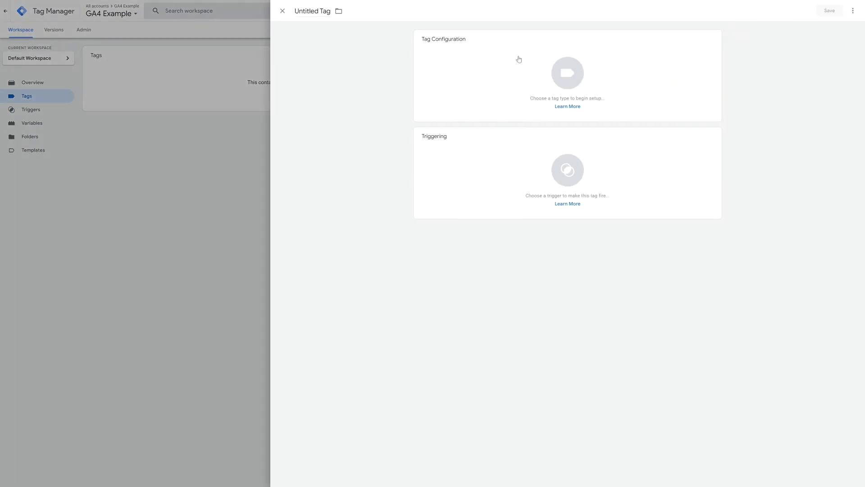
click(538, 68)
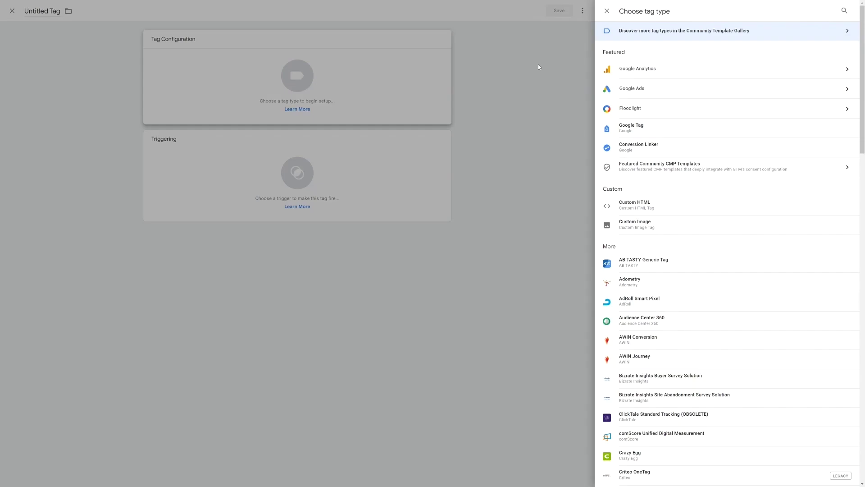
click(630, 68)
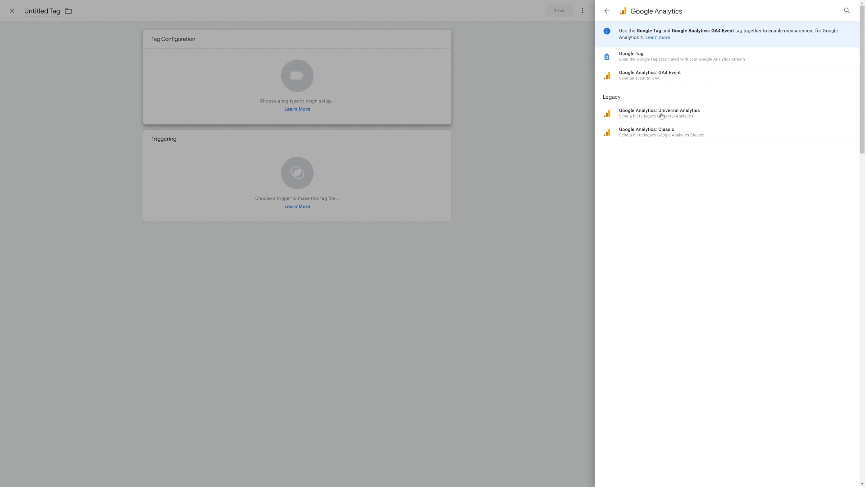
click(628, 55)
click(480, 105)
key(ctrl+v)
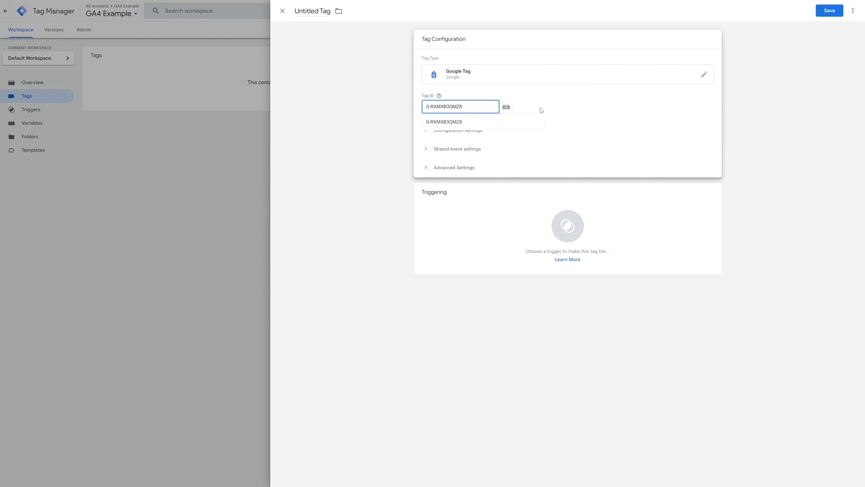
click(541, 110)
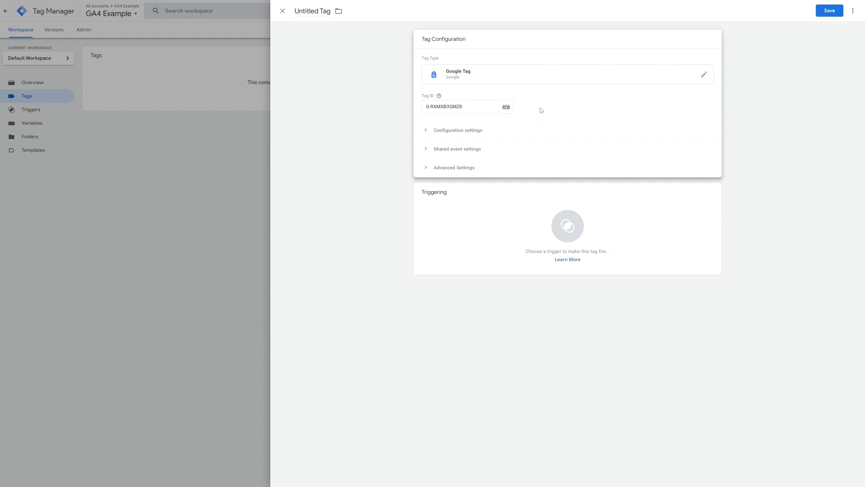
- Set the tag to fire on All Pages and save it as Google Tag
click(546, 212)
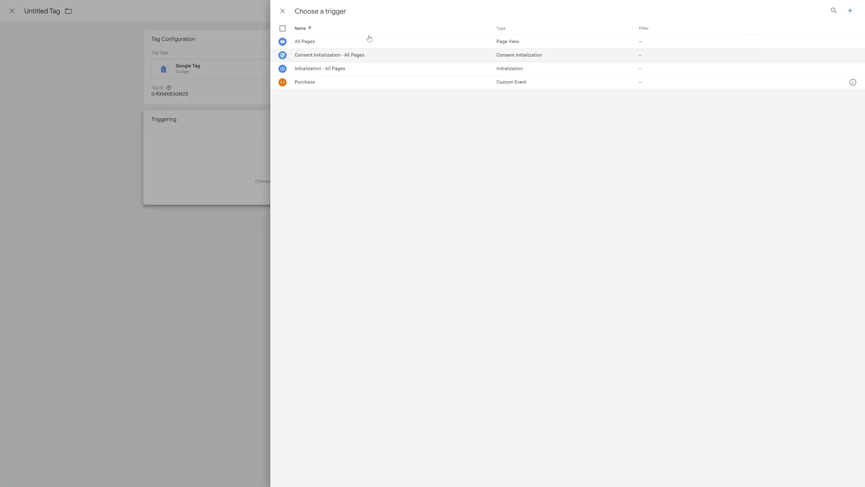
click(339, 42)
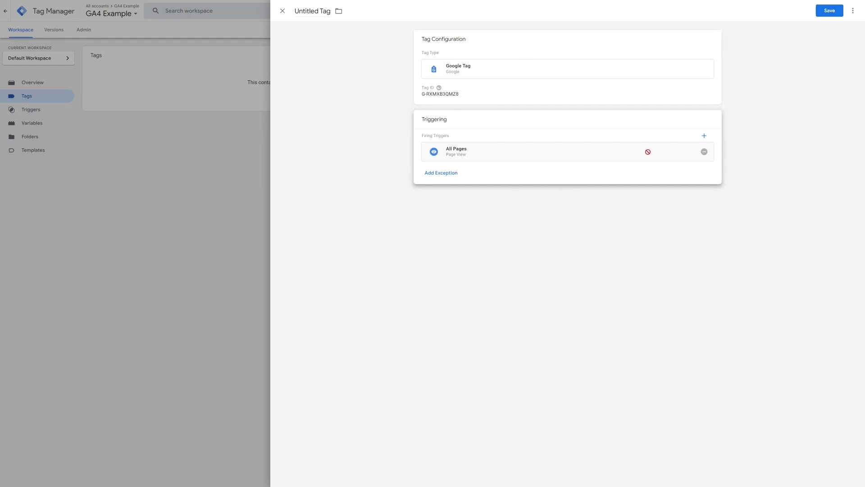
click(828, 10)
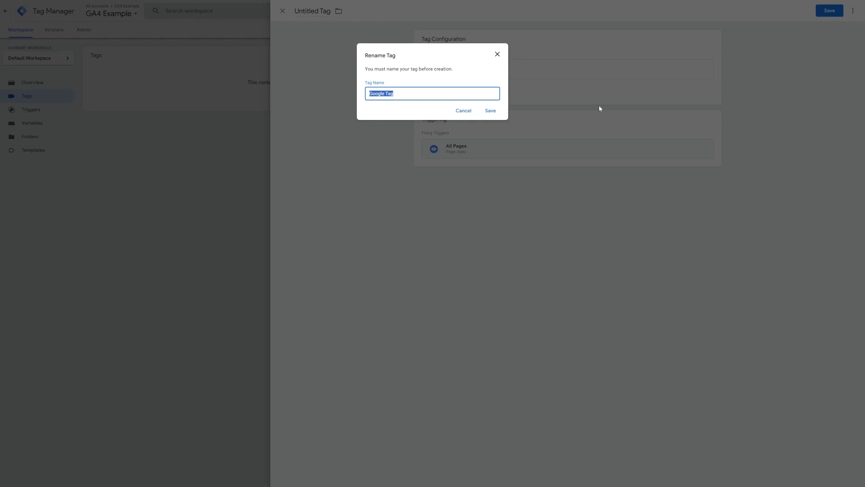
click(489, 111)
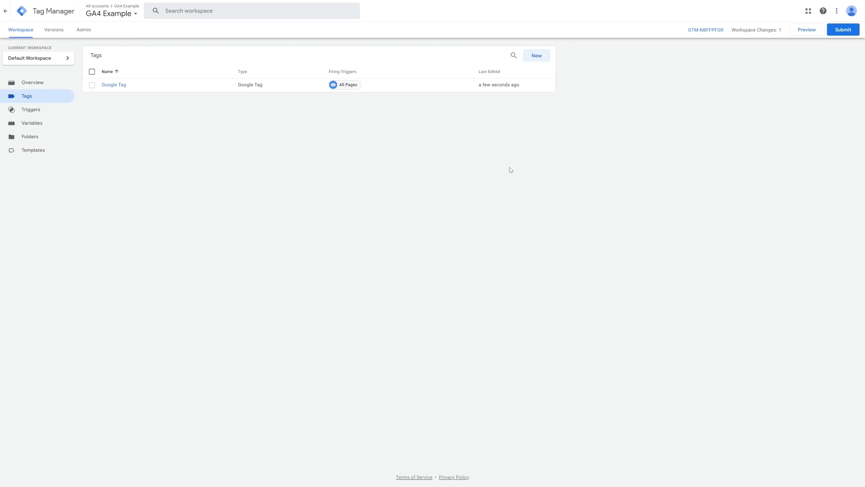
click(706, 31)
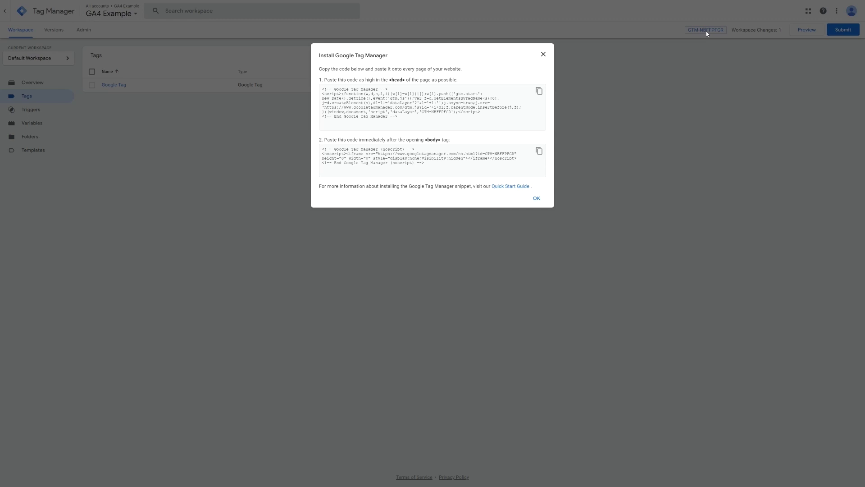
click(543, 54)
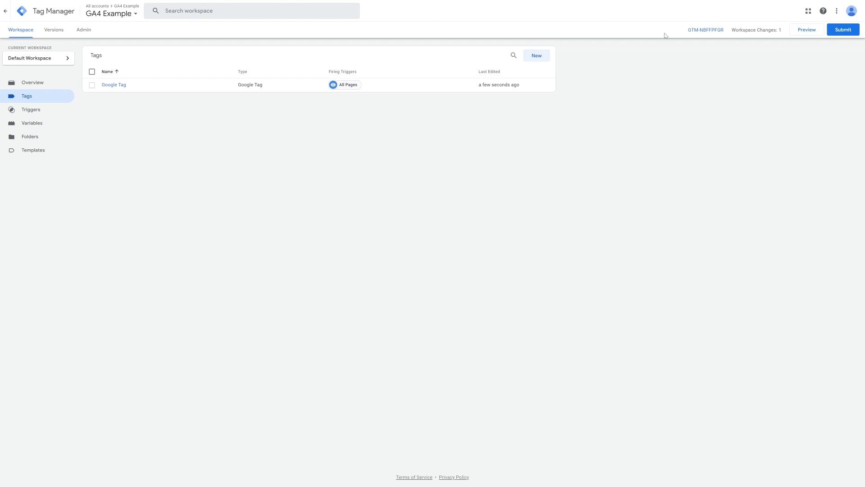
drag(667, 30, 723, 31)
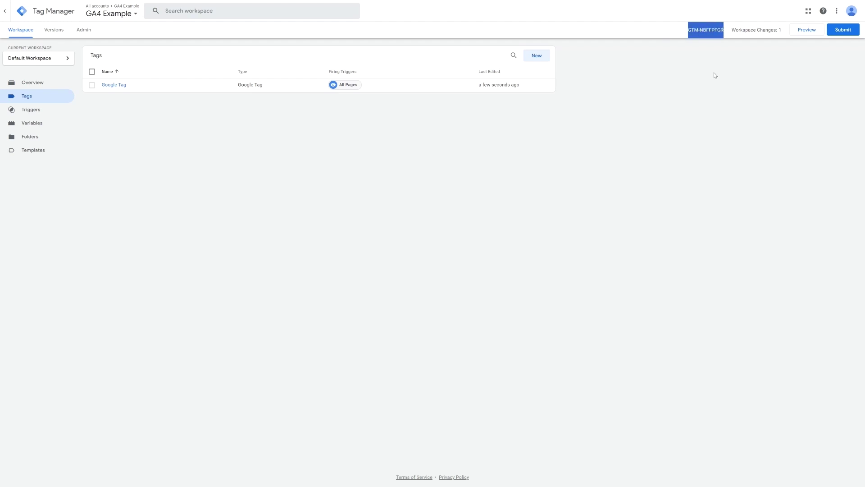
- Enable Arlo's Tag Manager integration with the pasted container ID and Ecommerce tracking, then save
key(alt+Tab)
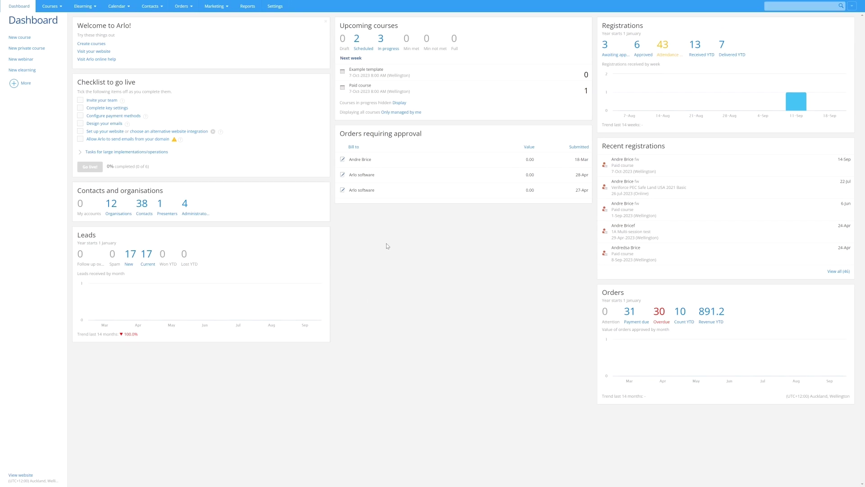
click(267, 8)
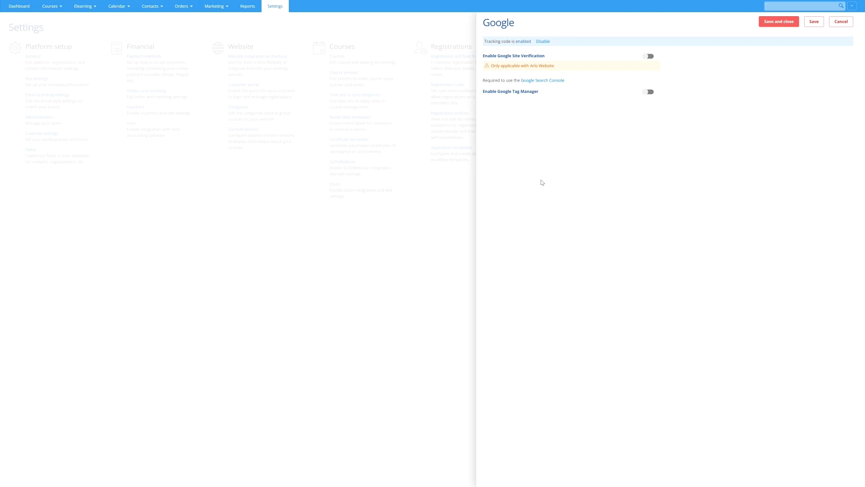
click(649, 92)
click(591, 115)
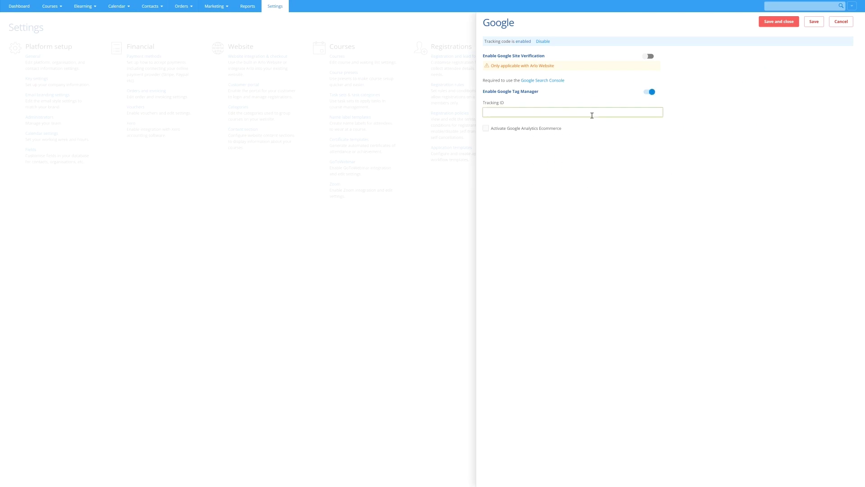
key(ctrl+v)
click(485, 129)
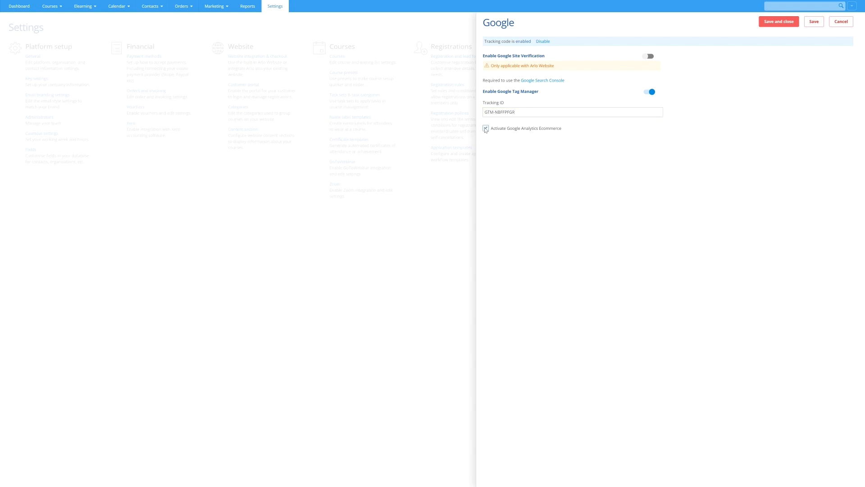
click(772, 24)
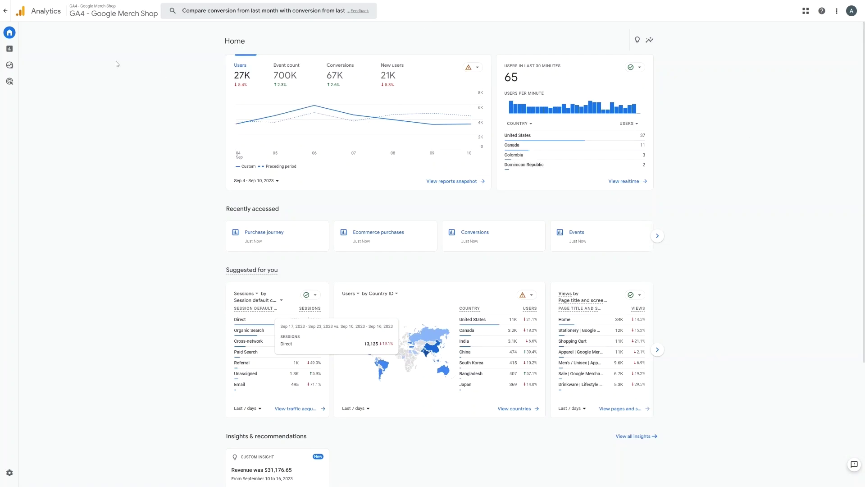
- Show the Demographic details report broken down by Interests
mouse_move(17, 50)
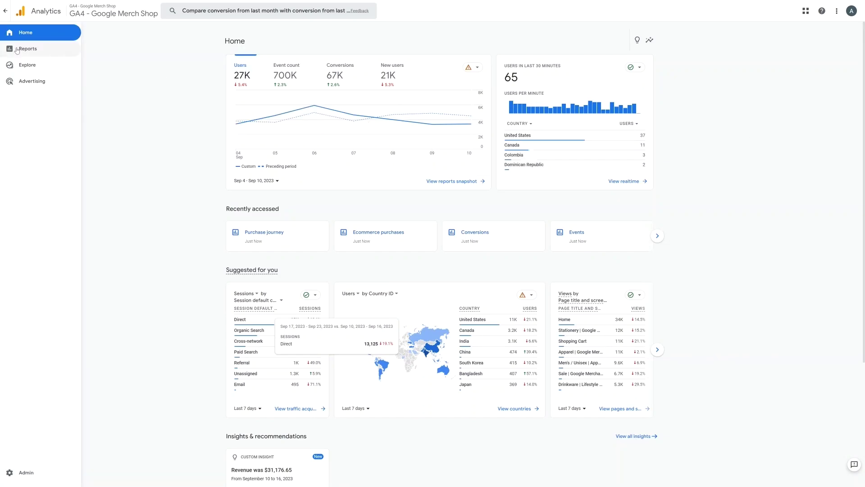
click(59, 52)
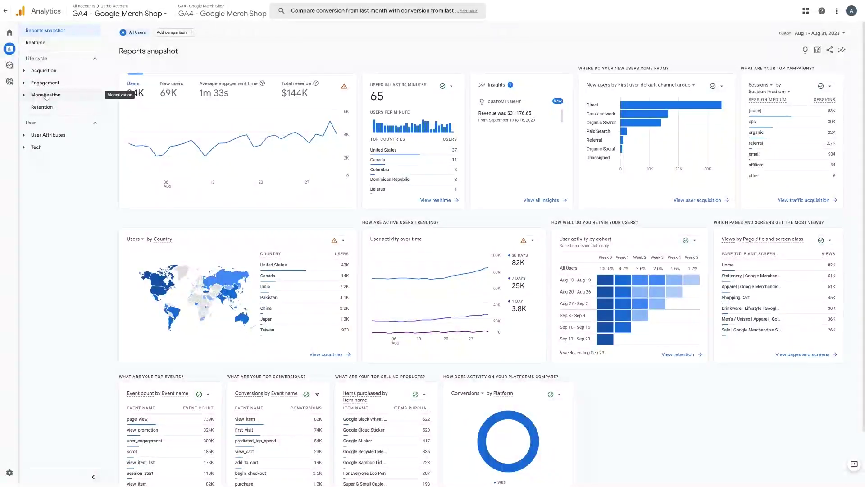
click(45, 135)
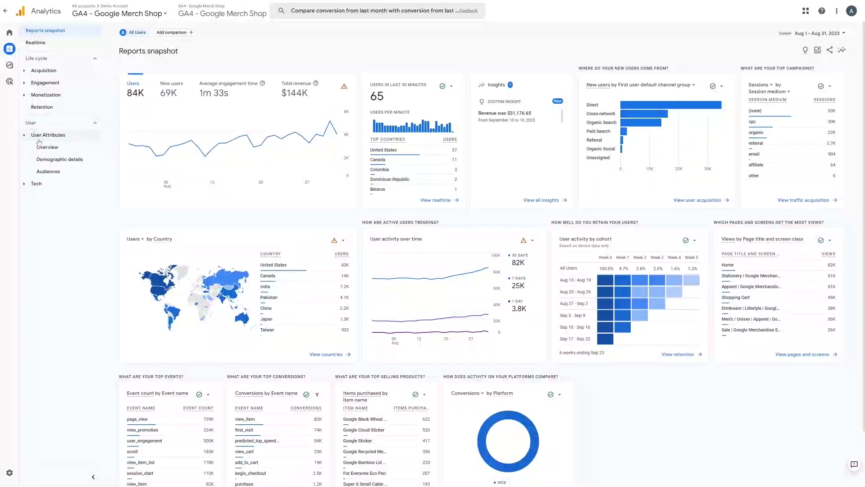
click(50, 160)
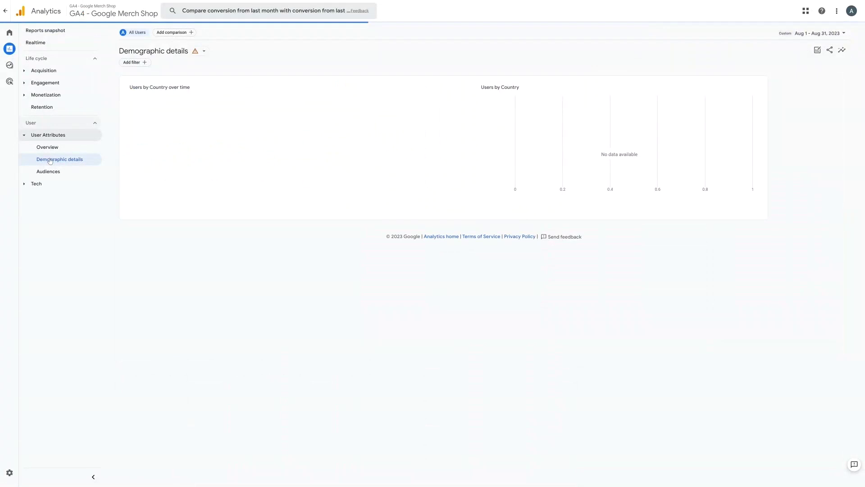
click(162, 242)
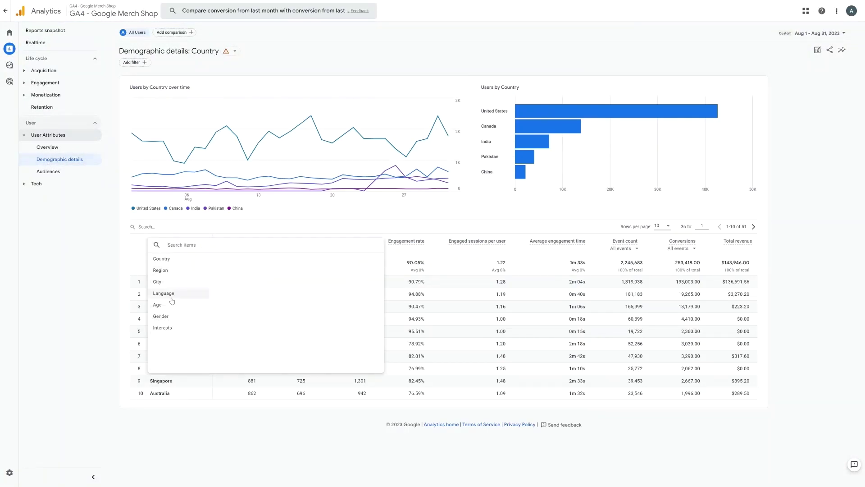
click(168, 328)
- Show the Tech details report broken down by Device category
click(43, 185)
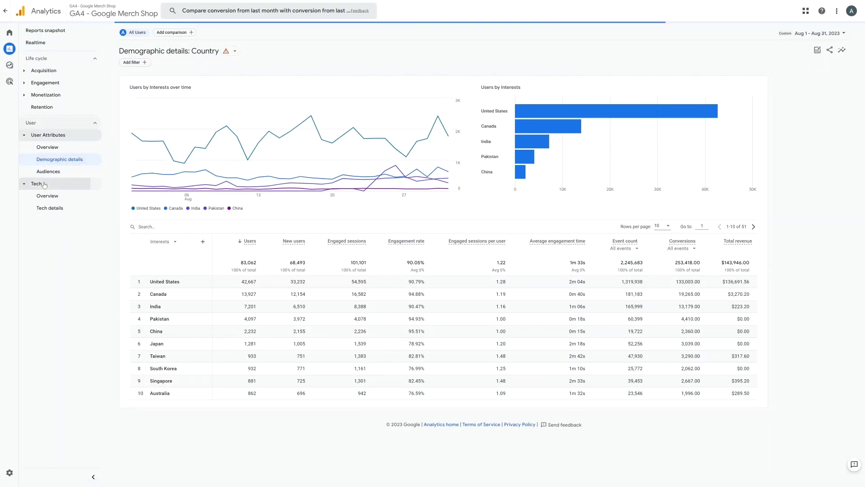
click(50, 208)
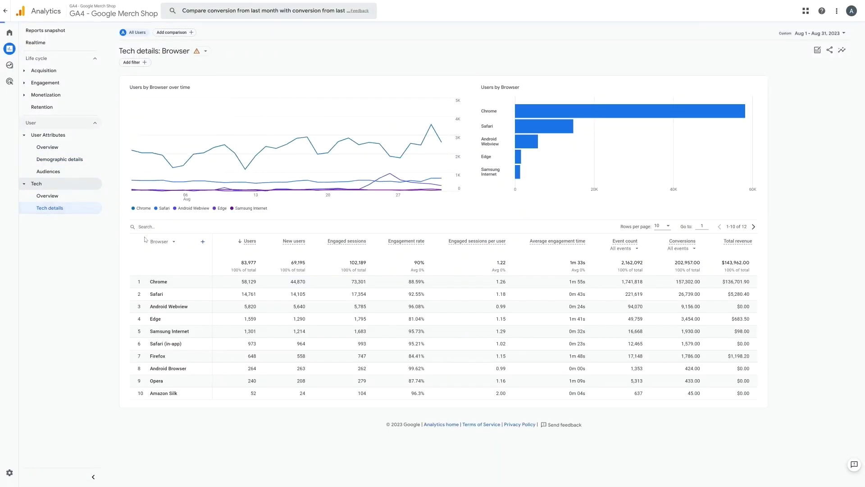
click(159, 243)
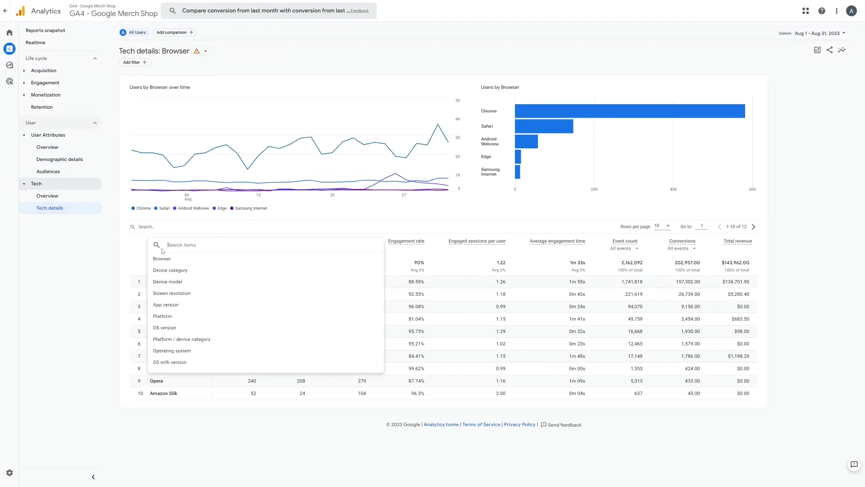
click(167, 271)
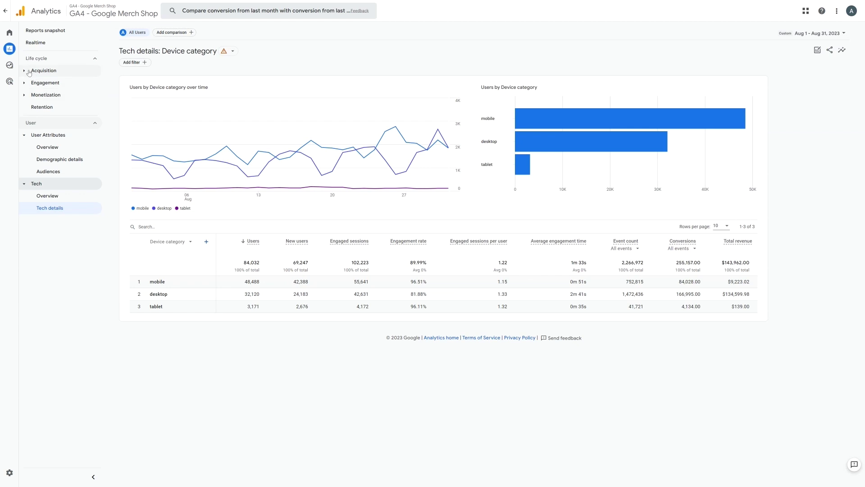
click(28, 71)
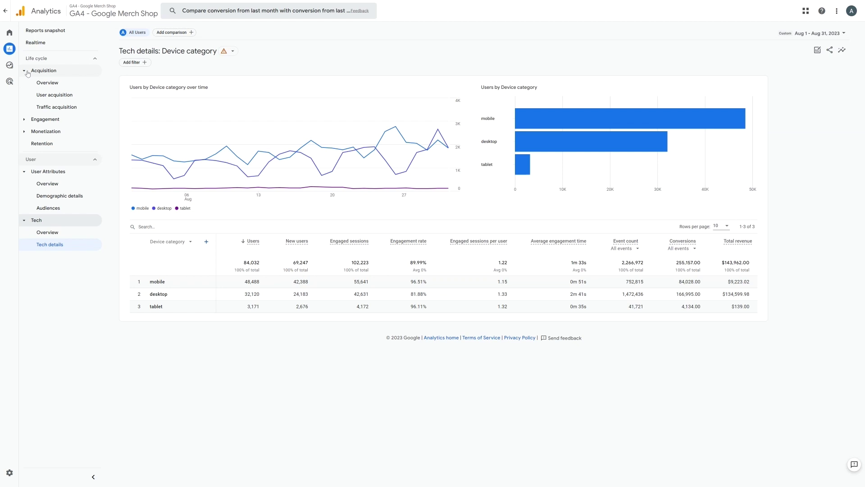
- Show User acquisition by First user source / medium, highlighting the google and bing organic rows
click(70, 96)
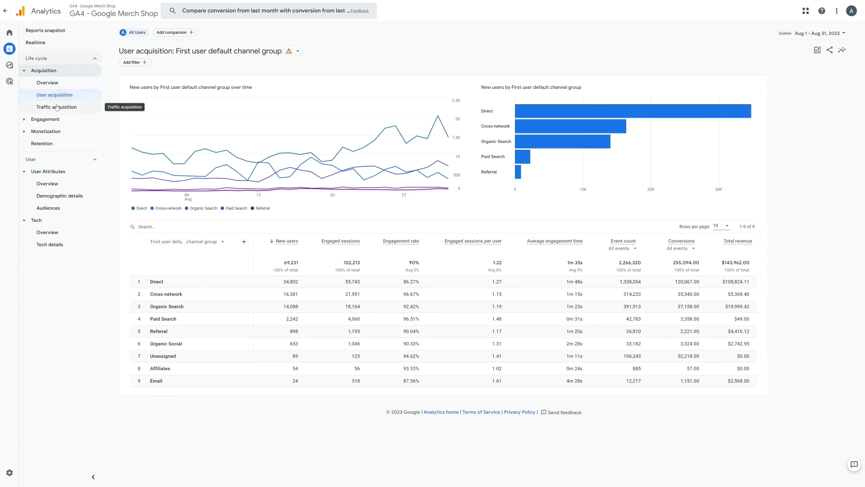
click(222, 242)
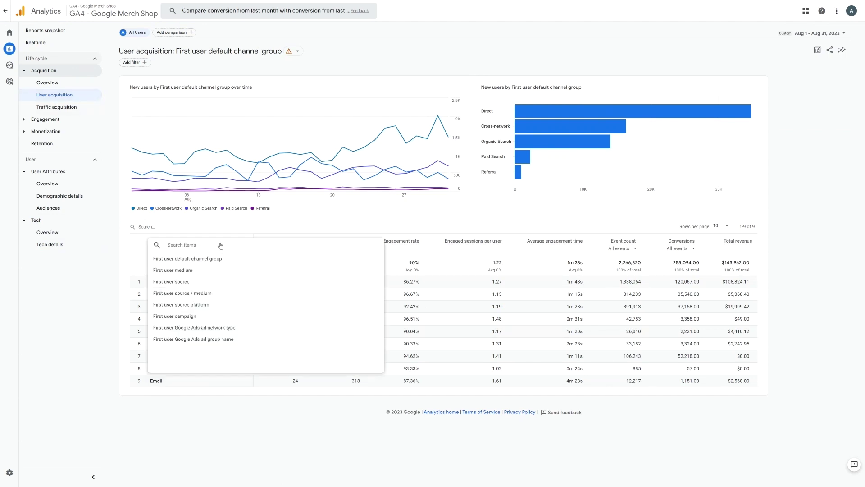
click(202, 292)
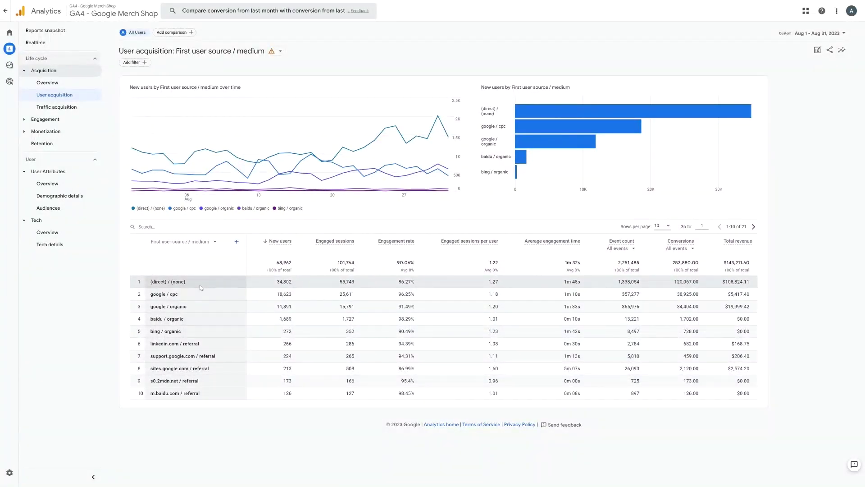
drag(207, 306, 150, 308)
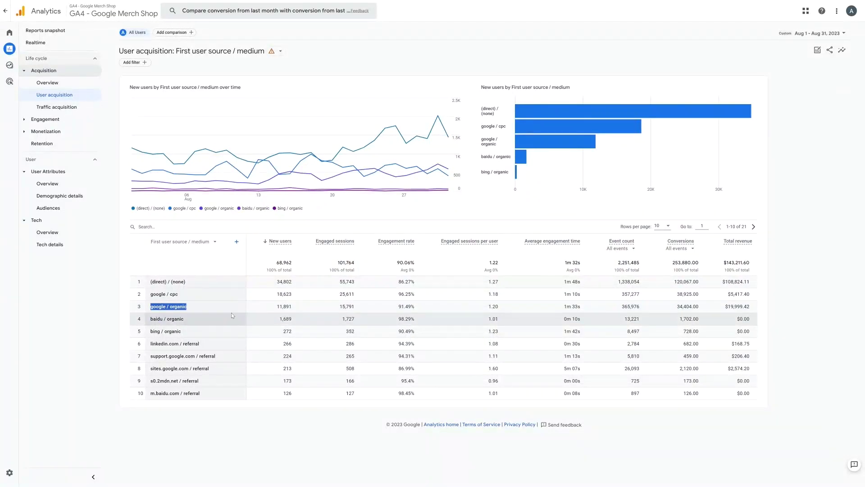
drag(190, 331, 143, 331)
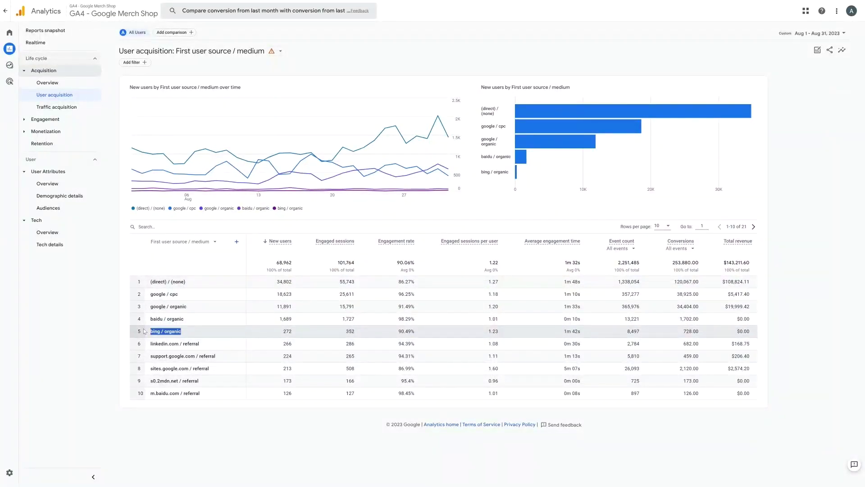
click(158, 308)
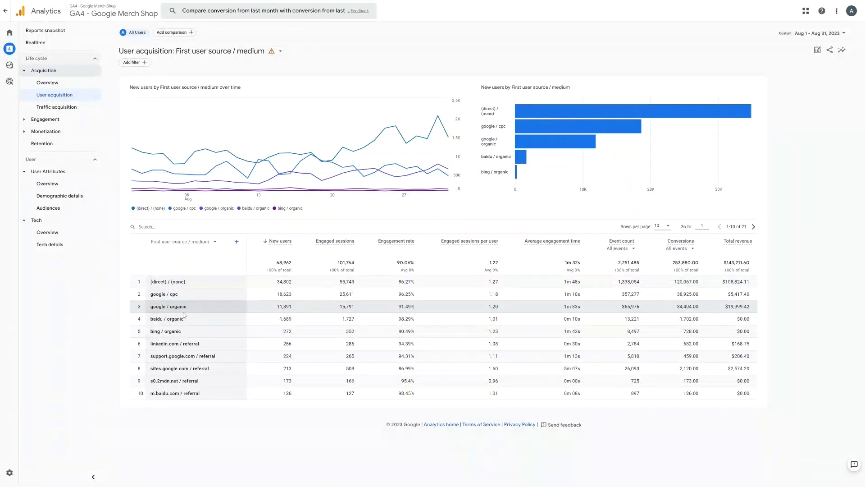
- Show Traffic acquisition by Session source / medium, highlighting the bing and google organic rows
click(66, 108)
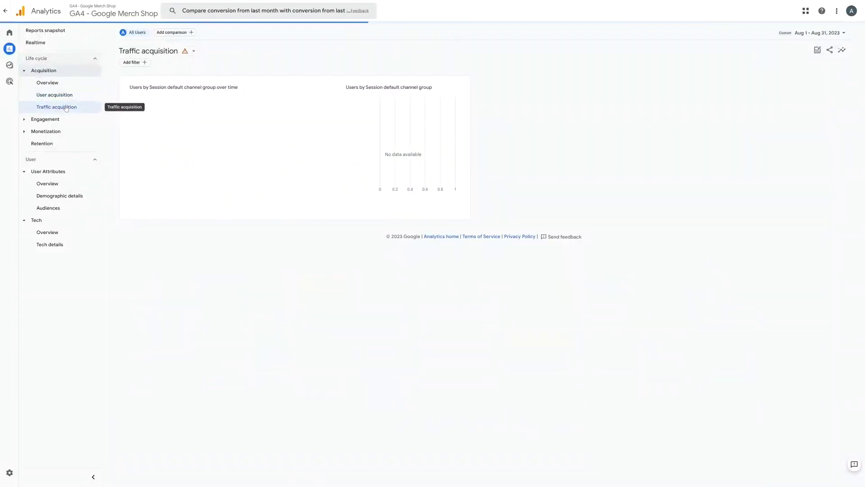
click(183, 247)
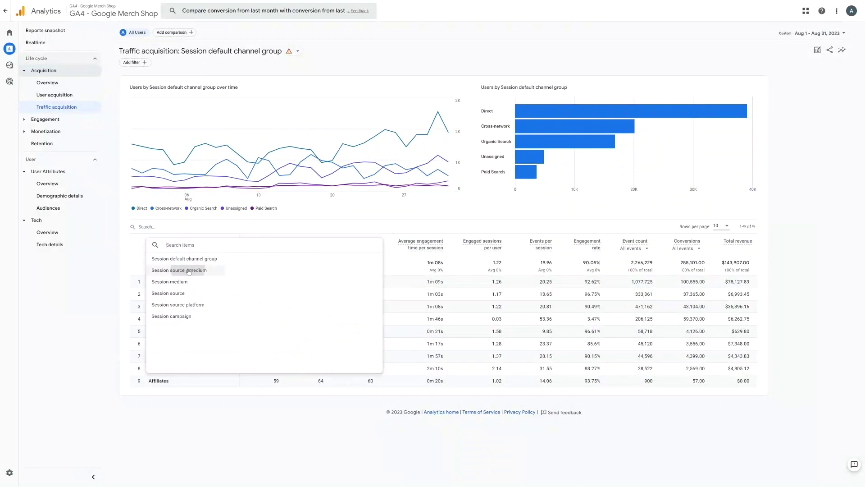
click(188, 271)
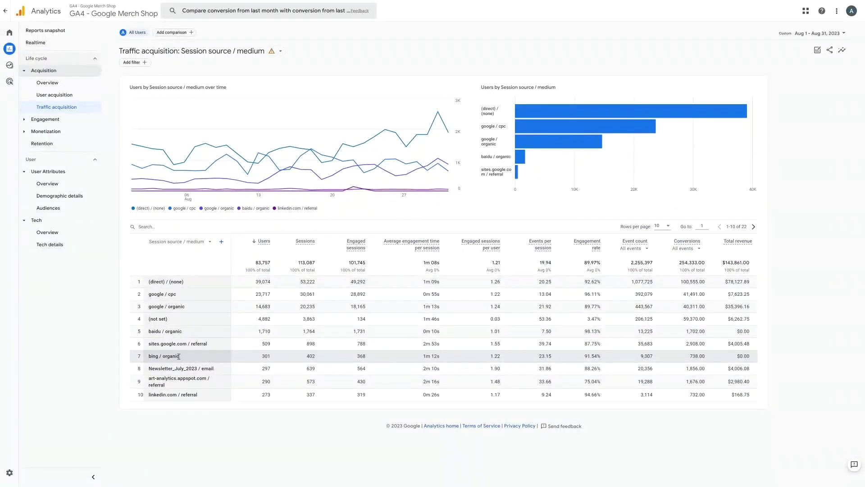
drag(179, 356, 149, 356)
drag(185, 307, 150, 311)
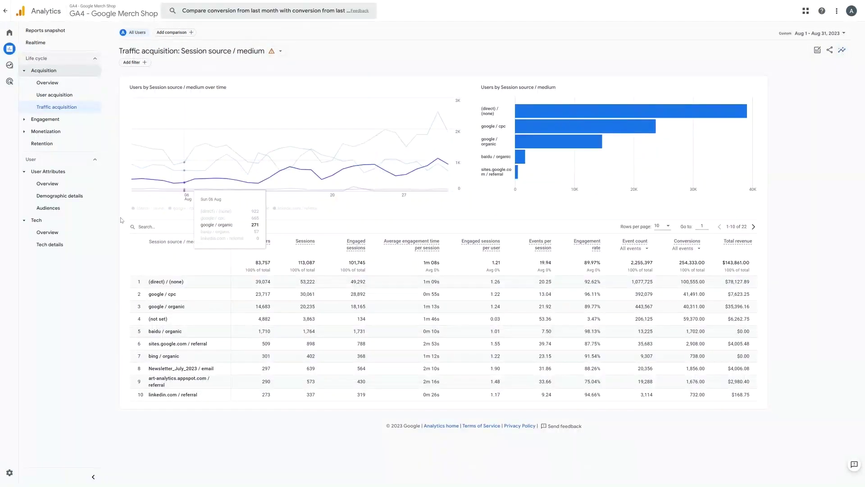
click(24, 119)
- View the Events report, then the Conversions report listing view_item through purchase
click(49, 145)
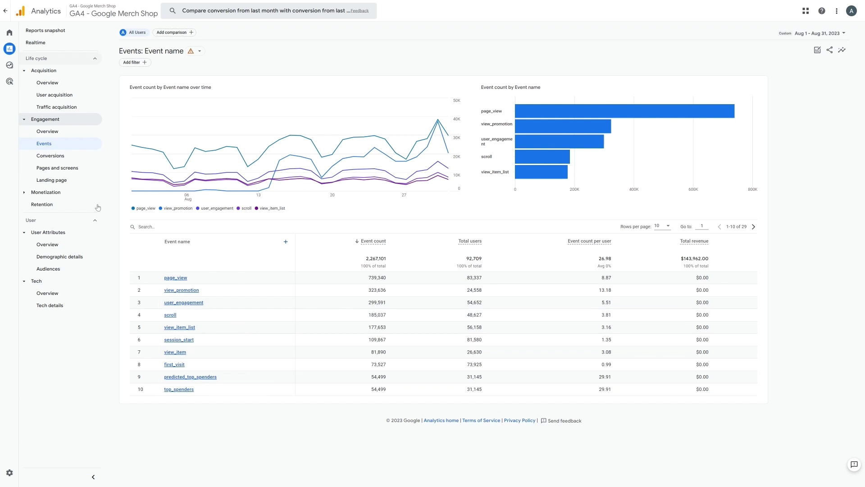
click(65, 157)
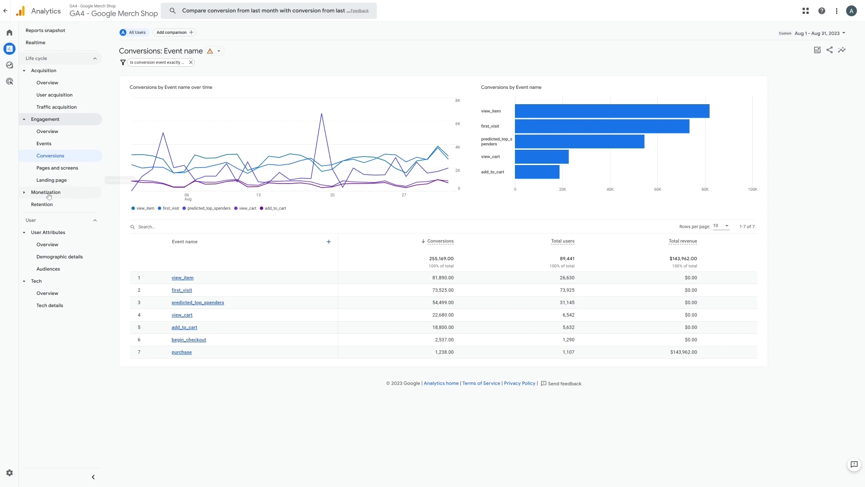
click(29, 194)
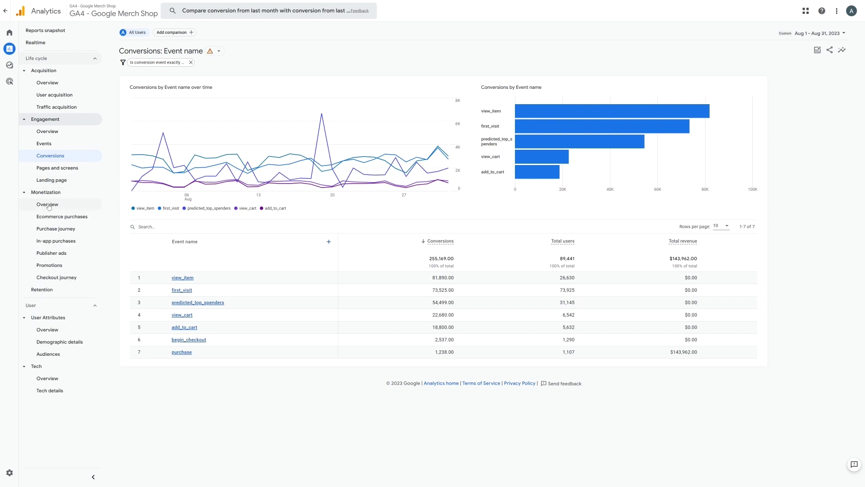
- Open the Purchase journey report under Monetization to see the funnel by device category
click(64, 230)
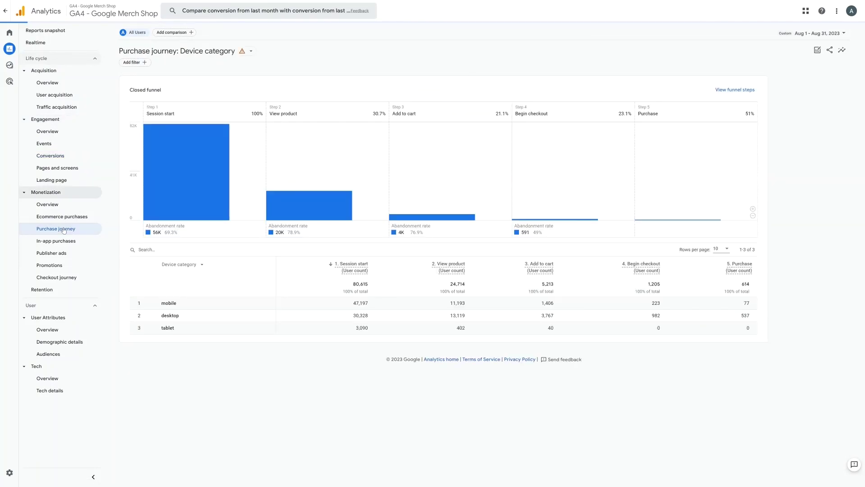
mouse_move(228, 170)
mouse_move(4, 67)
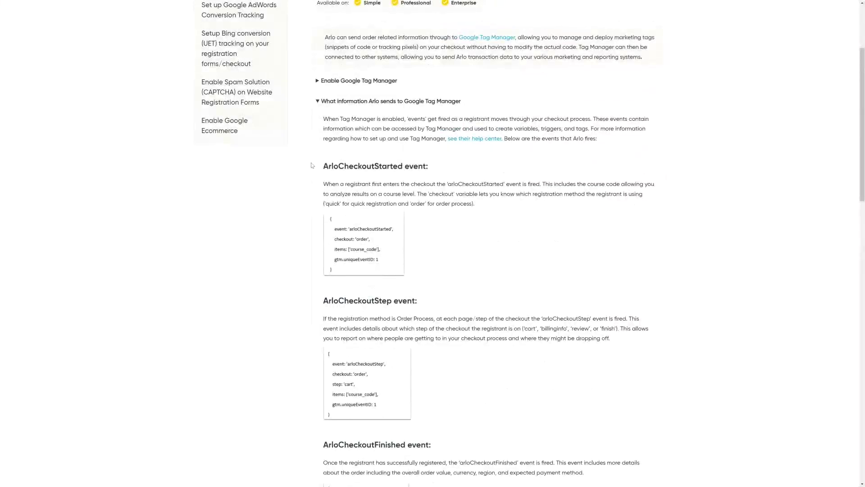
- Scroll the Tag Manager help article past ArloCheckoutStarted to the Purchase event (ecommerce) example
drag(328, 165, 400, 165)
scroll(407, 268, down, 2)
drag(423, 234, 325, 234)
scroll(440, 262, down, 5)
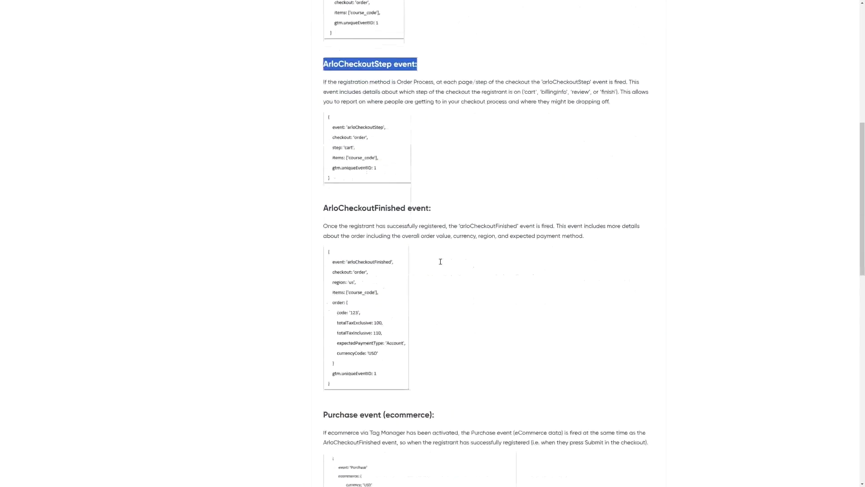
drag(450, 180, 324, 179)
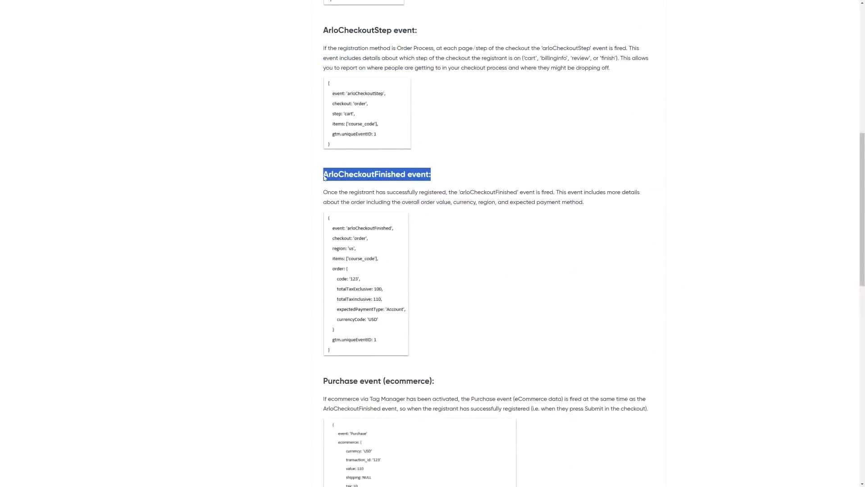
scroll(436, 258, down, 5)
drag(446, 212, 322, 212)
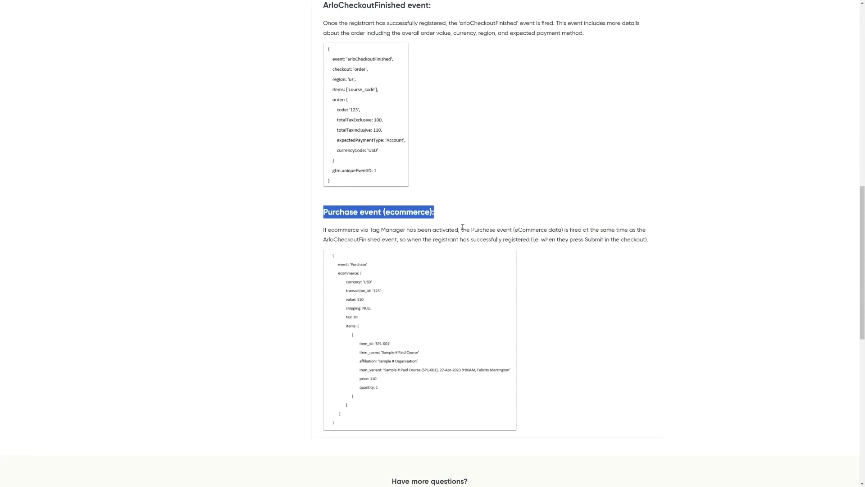
click(406, 232)
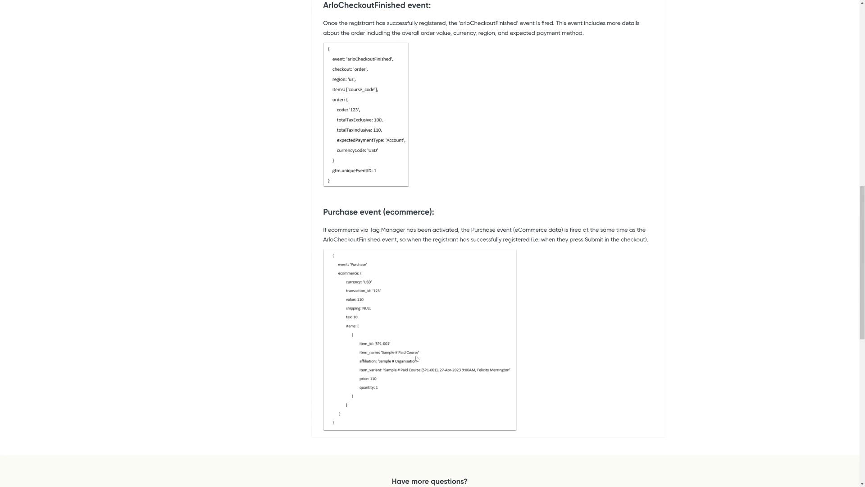
- Create a new Google Analytics: GA4 Event tag and paste the stream's measurement ID
key(alt+Tab)
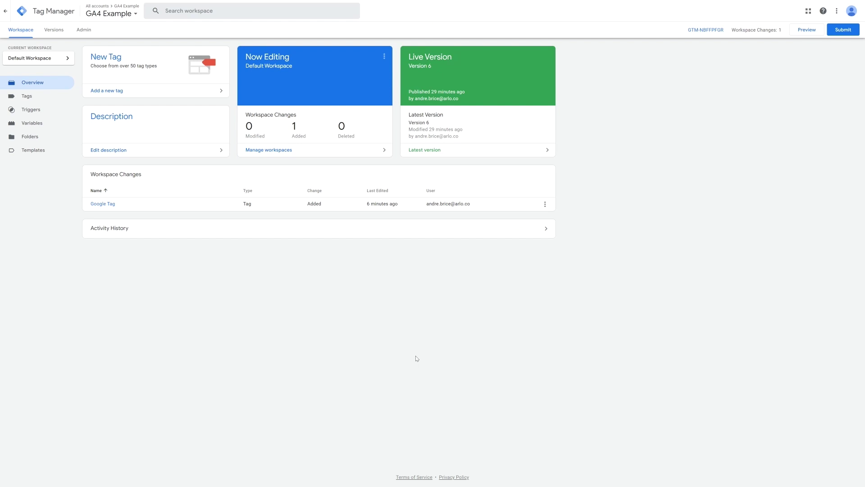
click(53, 102)
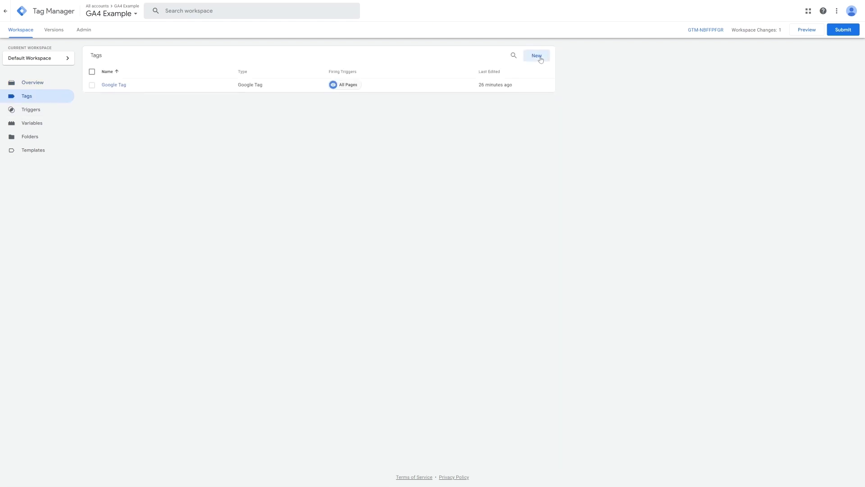
click(541, 60)
click(541, 61)
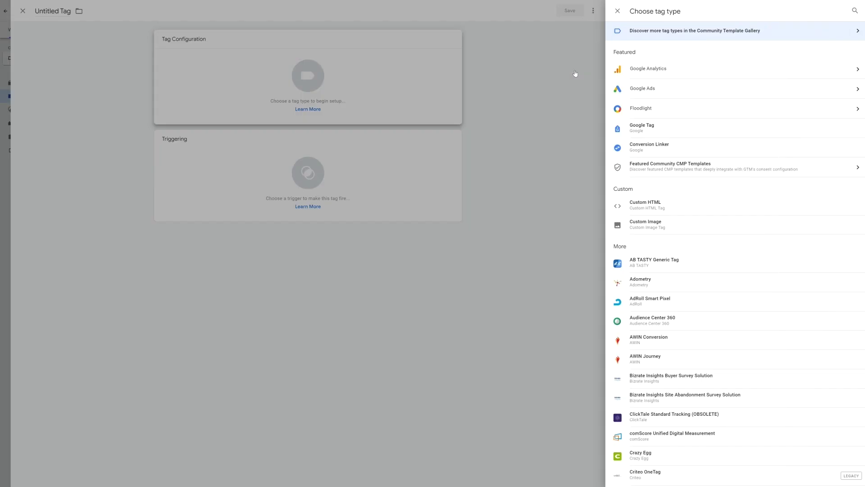
click(654, 70)
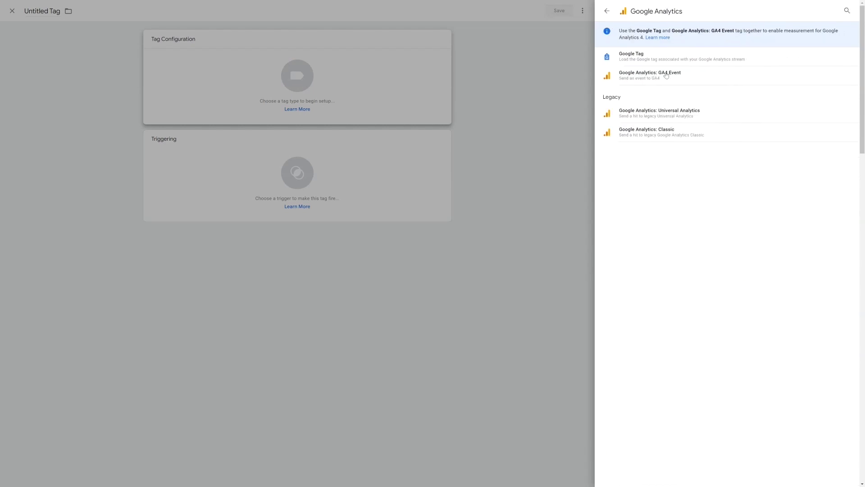
click(646, 74)
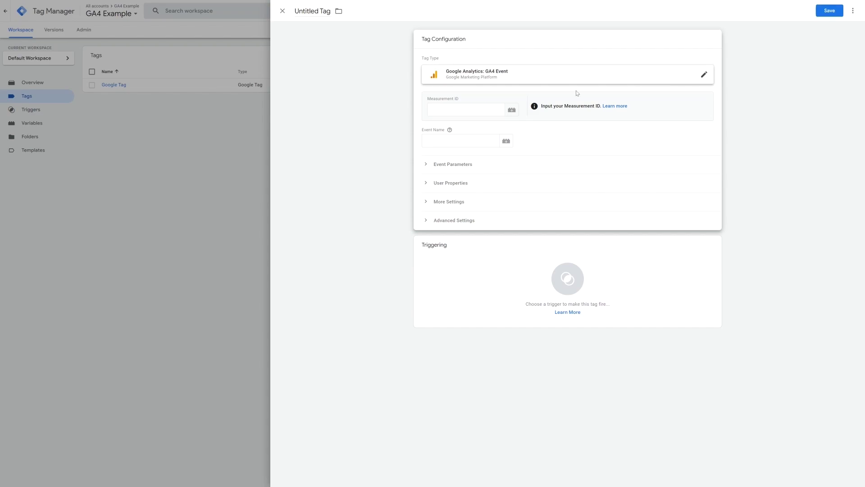
click(497, 112)
text(G-RXMXB3QMZ8)
click(482, 138)
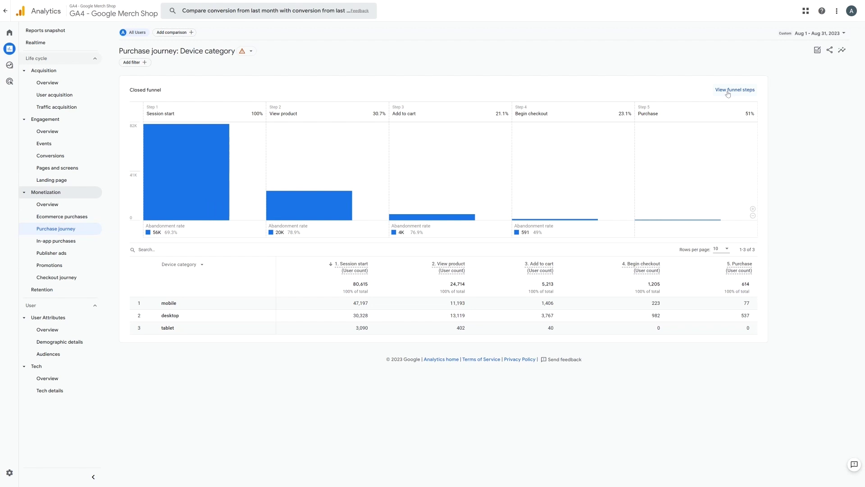
- Review the Purchase journey steps: session_start, view_item, add_to_cart, begin_checkout, purchase
click(727, 94)
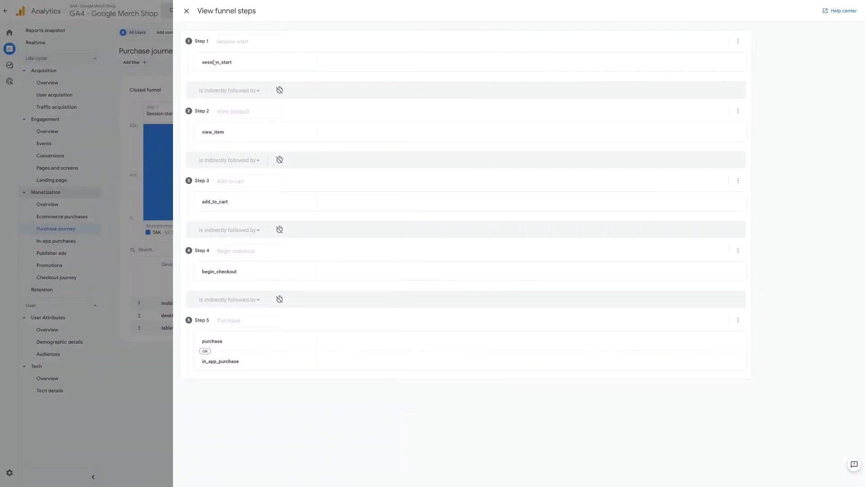
drag(203, 63, 252, 65)
drag(241, 134, 201, 133)
drag(234, 203, 202, 202)
drag(247, 272, 186, 272)
drag(228, 344, 195, 342)
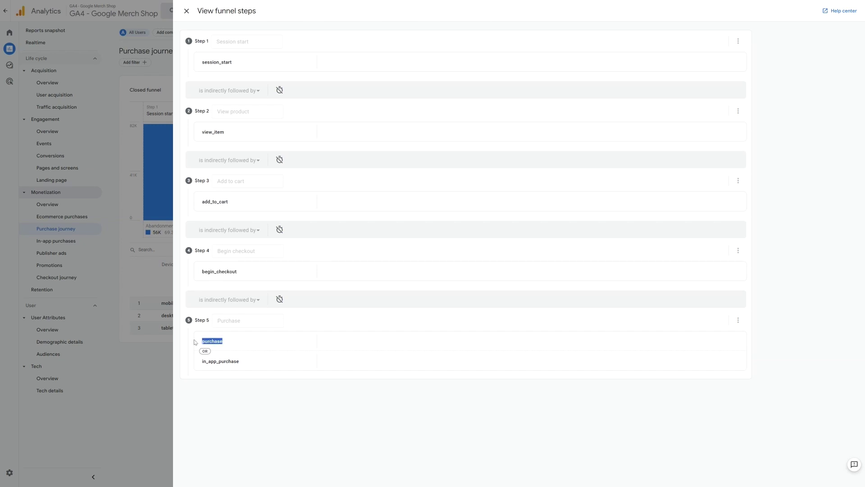
click(187, 11)
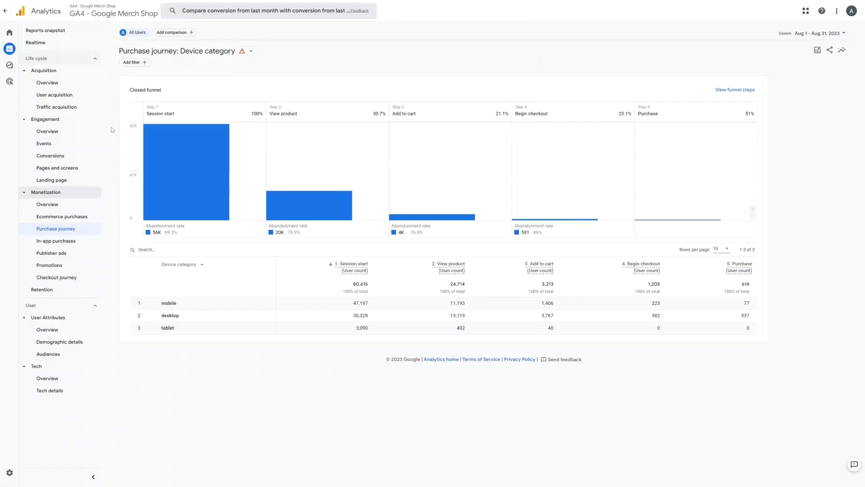
- Show the Checkout journey steps: begin_checkout, add_shipping_info, add_payment_info, purchase
click(65, 282)
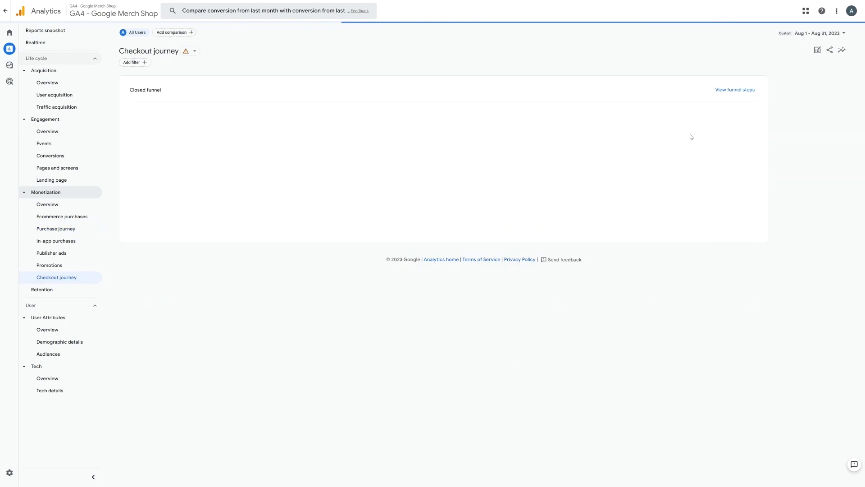
click(737, 92)
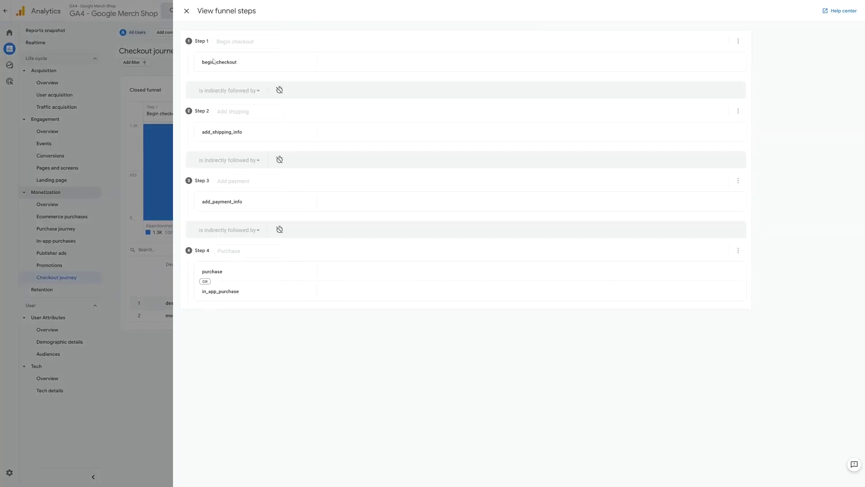
drag(202, 63, 250, 66)
drag(249, 135, 199, 138)
drag(254, 204, 199, 205)
drag(199, 275, 195, 275)
- Set the GA4 Event tag's event name to purchase
key(ctrl+Tab)
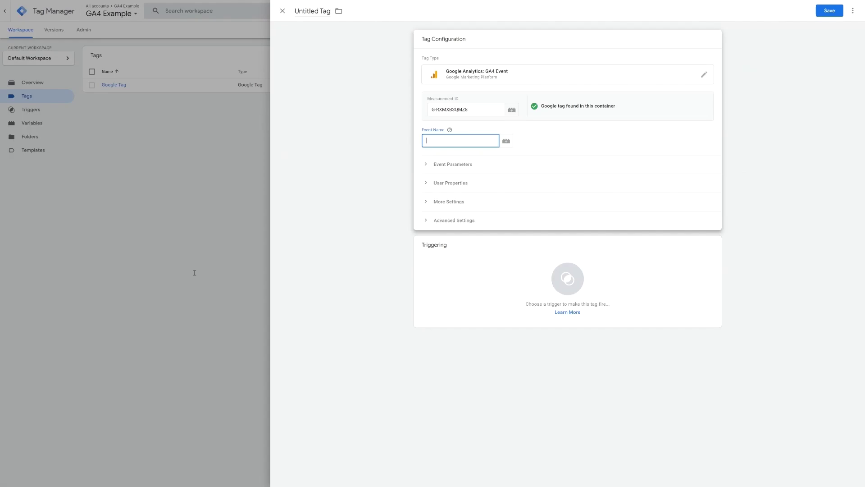
click(430, 144)
text(purchase)
drag(465, 139, 386, 139)
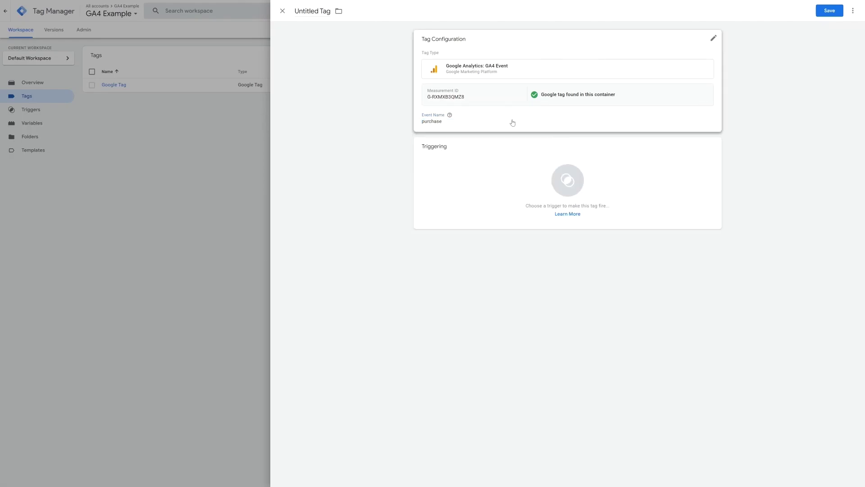
- Turn on Send Ecommerce data with Data Layer as the source, then go to triggering
click(512, 122)
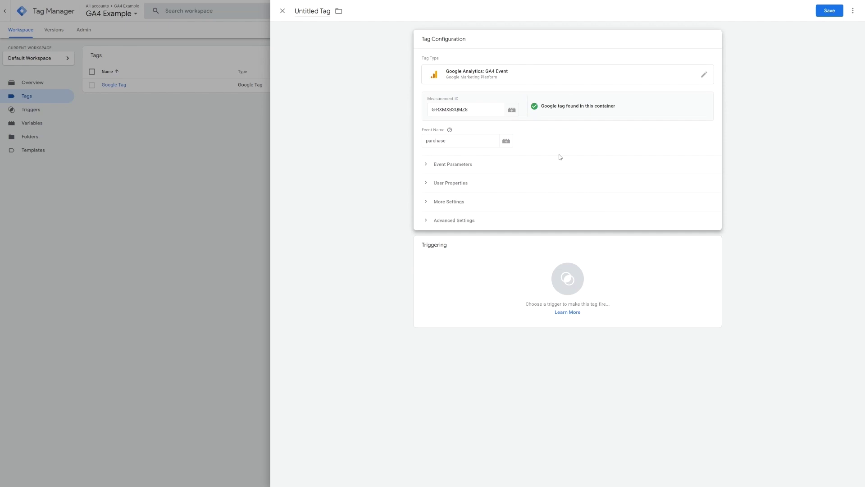
click(454, 204)
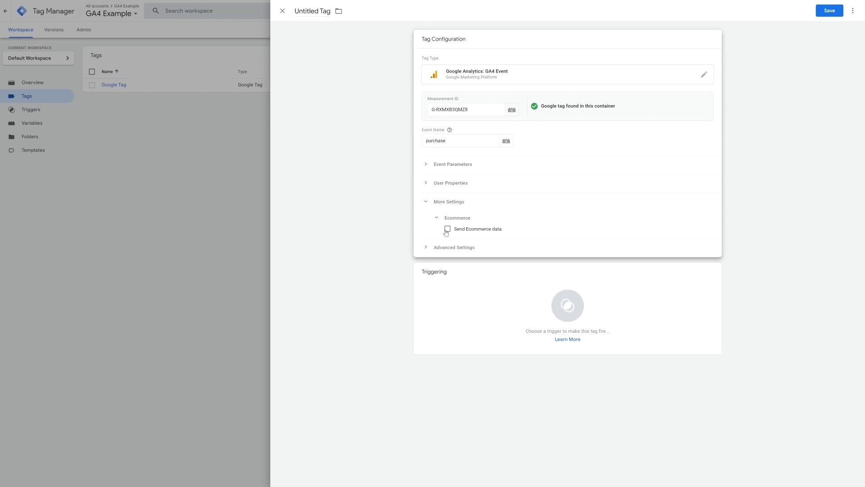
click(447, 229)
click(476, 250)
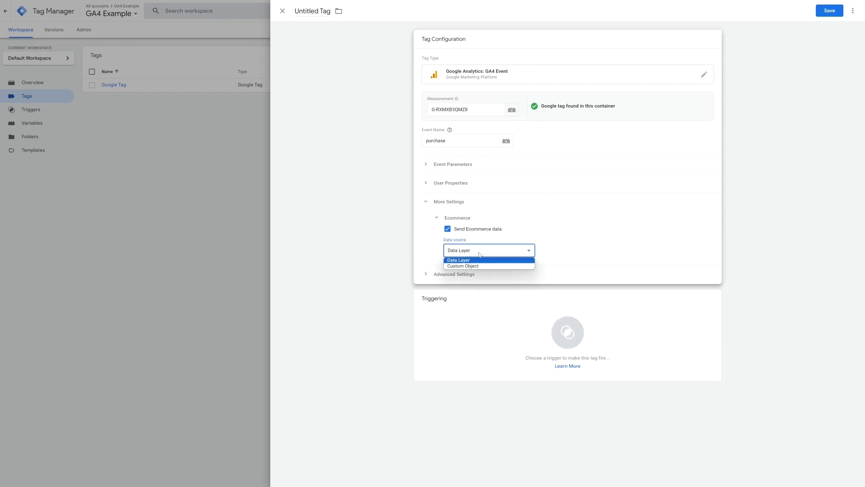
click(463, 261)
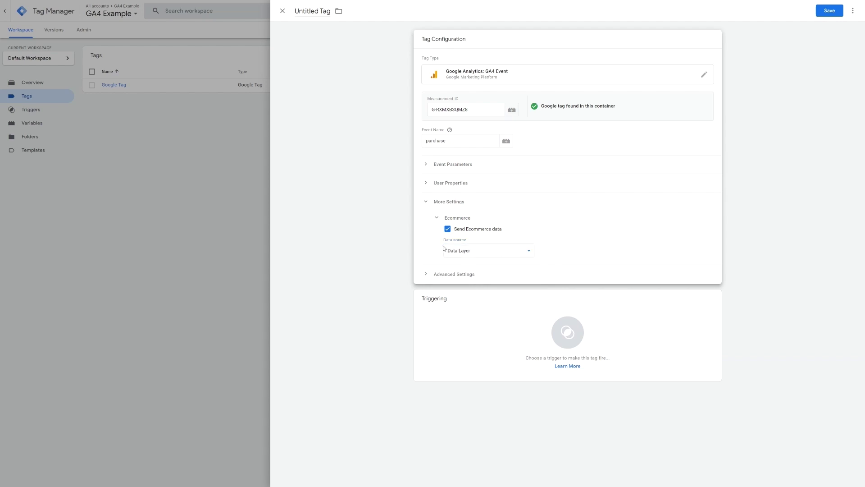
click(530, 295)
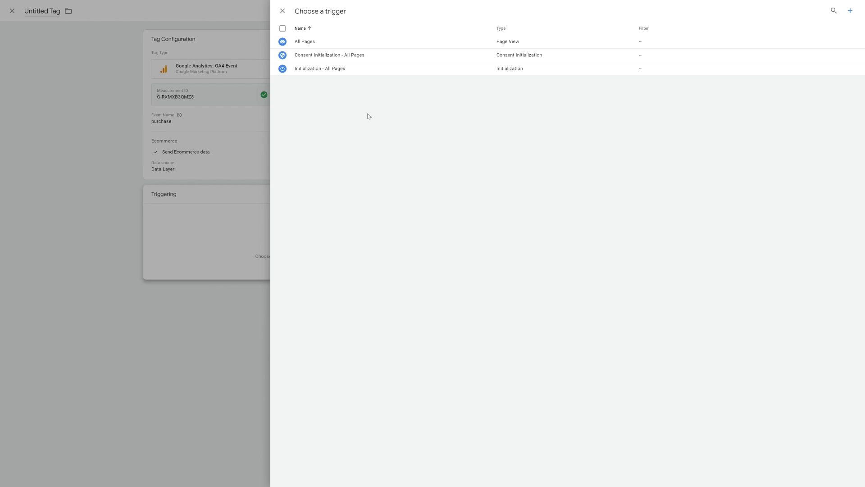
- Create and save a Custom Event trigger named Purchase with event name Purchase
key(ctrl+Tab)
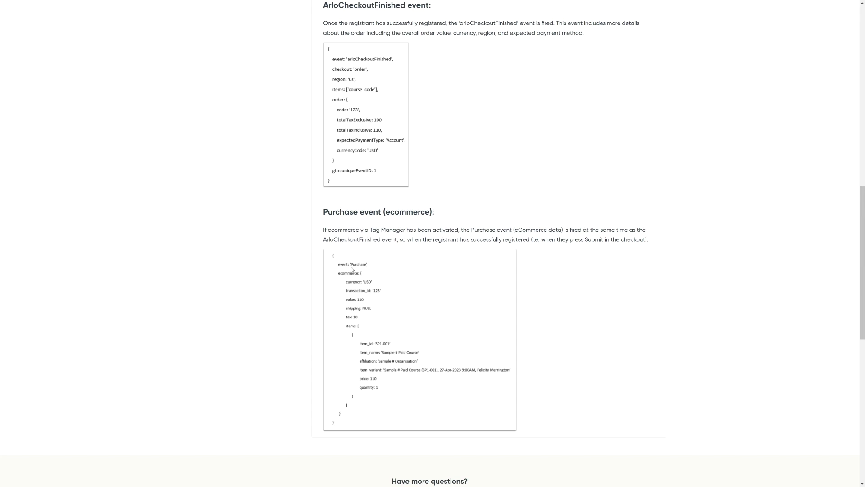
key(ctrl+Tab)
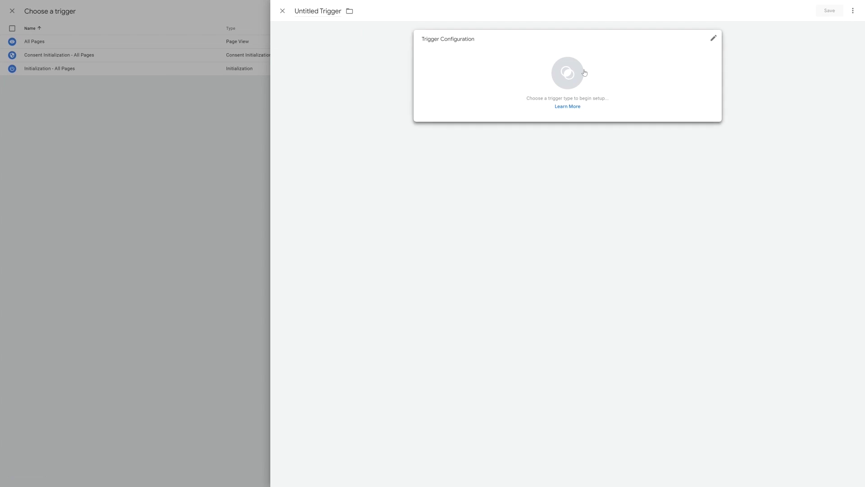
click(595, 74)
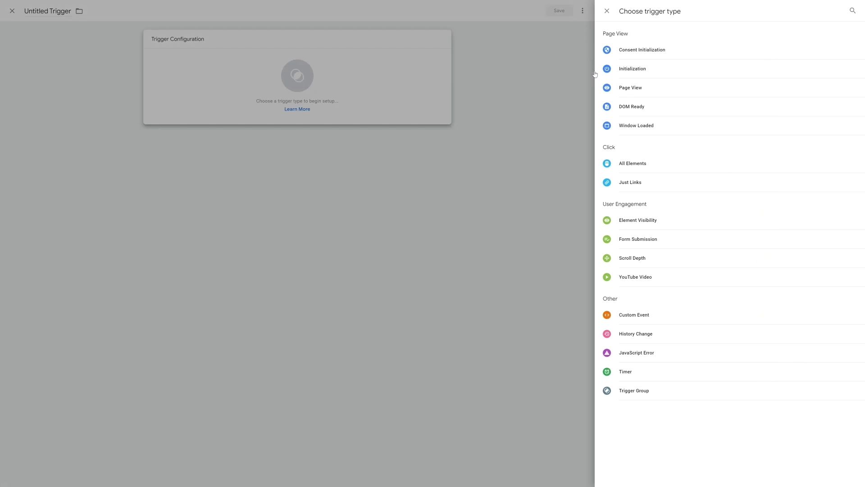
click(630, 315)
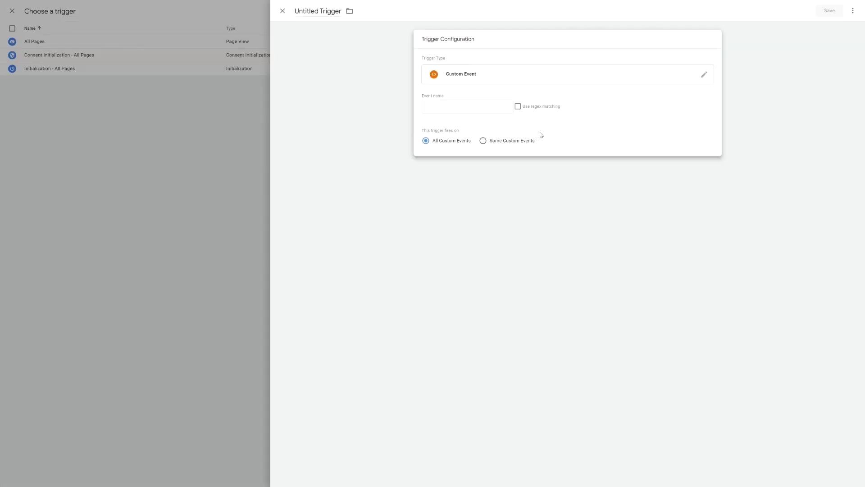
click(506, 108)
text(Purchase)
key(ctrl+a)
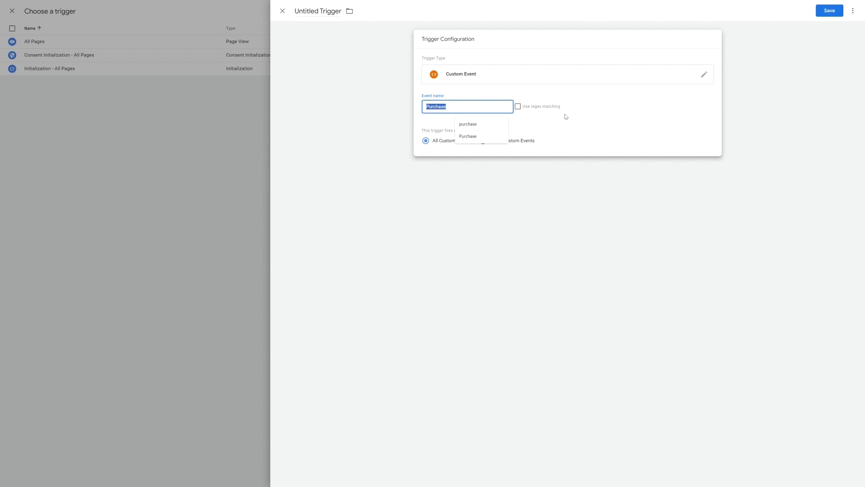
click(572, 116)
click(829, 10)
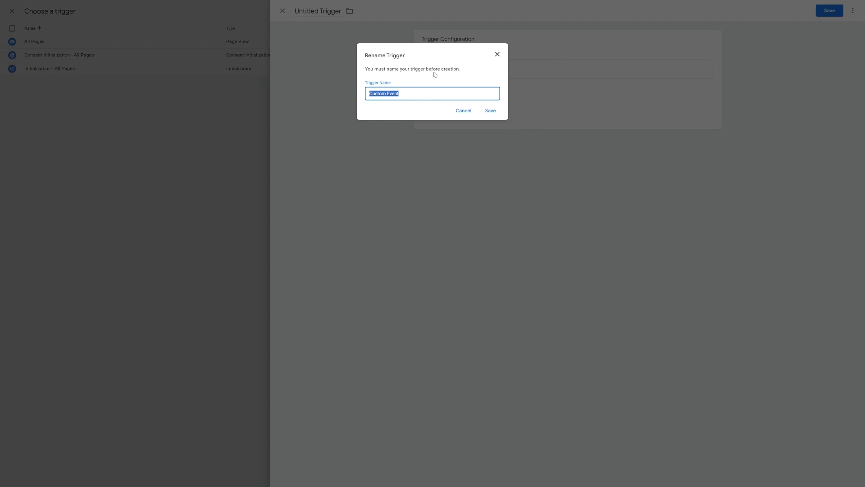
click(442, 90)
click(490, 110)
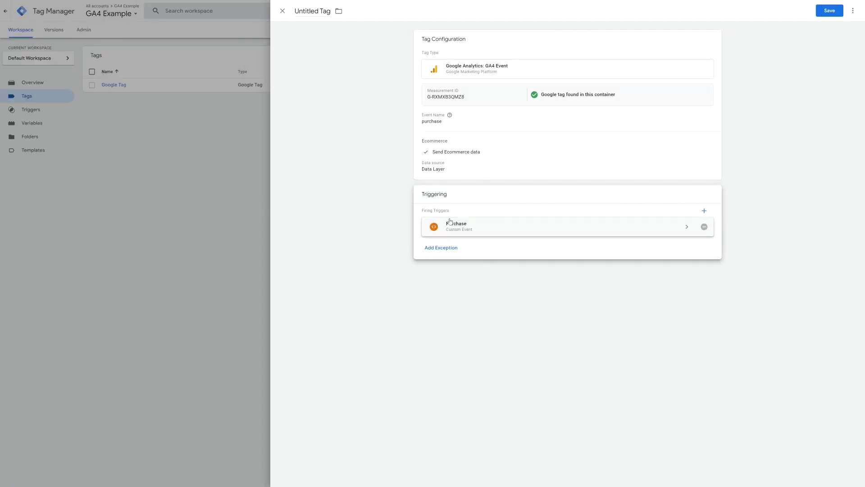
- Rename the tag to 'GA4 purchase', save it and submit the workspace changes
click(311, 10)
key(ctrl+a)
key(BackSpace)
text(GA4)
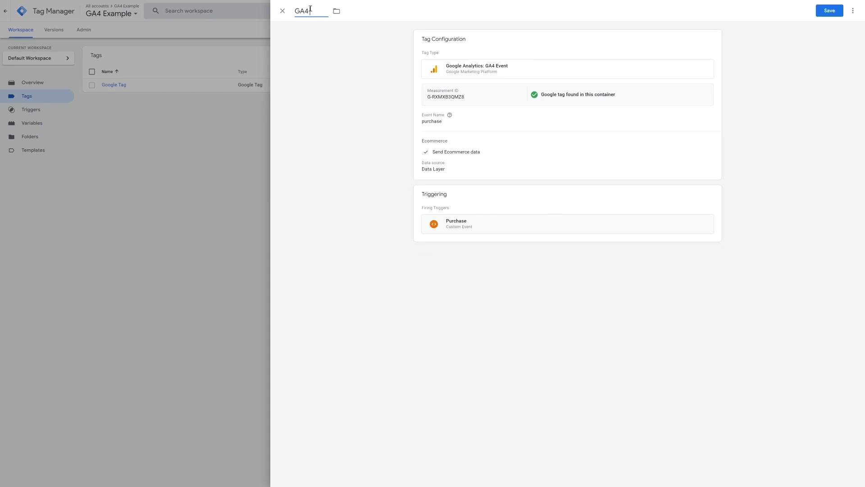
text( purchase)
click(838, 10)
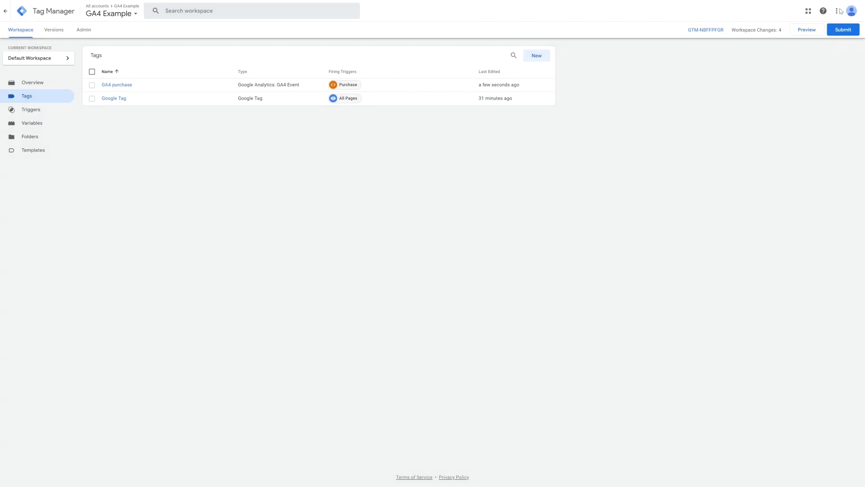
click(834, 31)
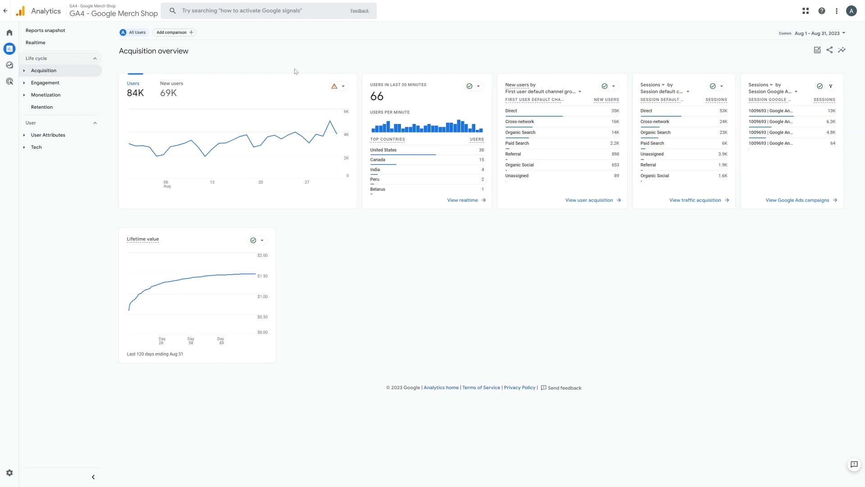
- Rerun the Insights query comparing last month's conversions with last August's, showing 255K
click(270, 11)
text(How )
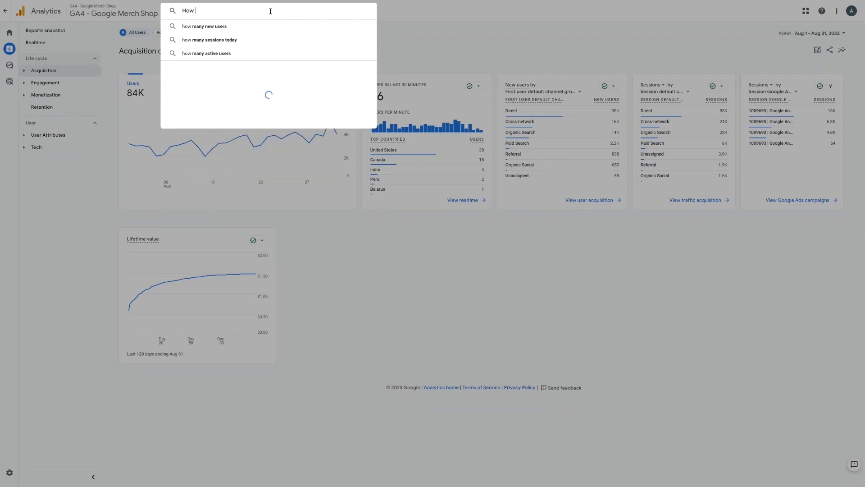
text(many people vi)
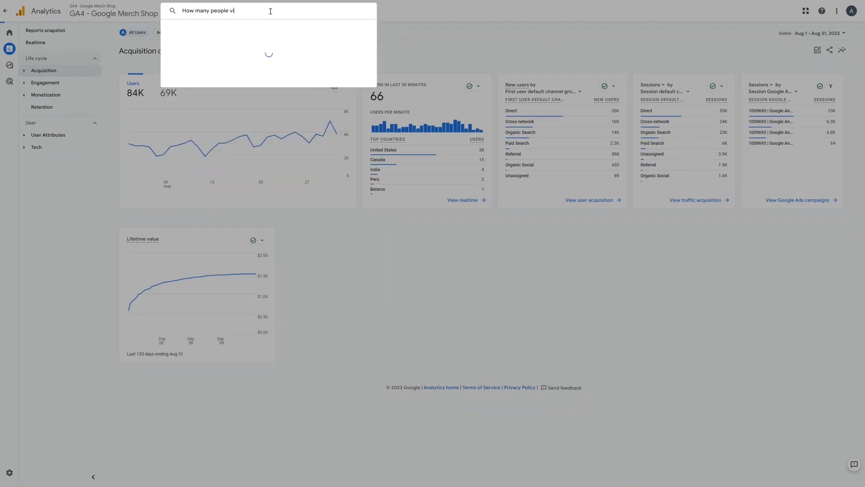
text(sited my website )
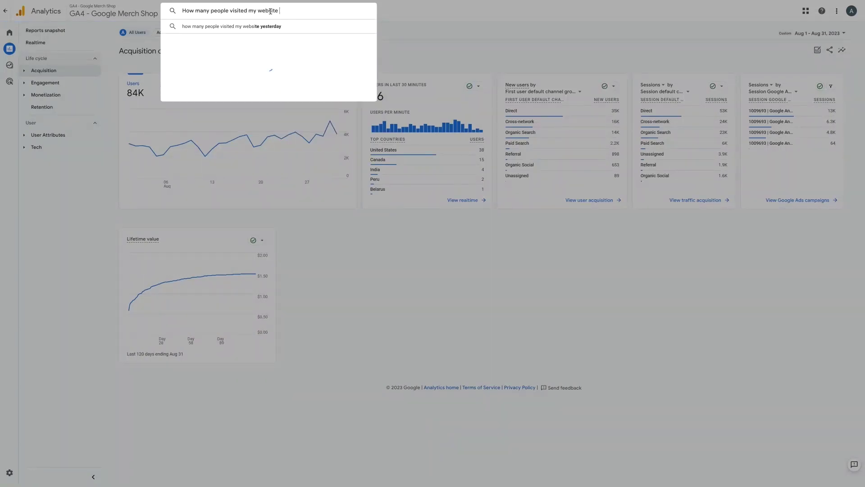
text(last month)
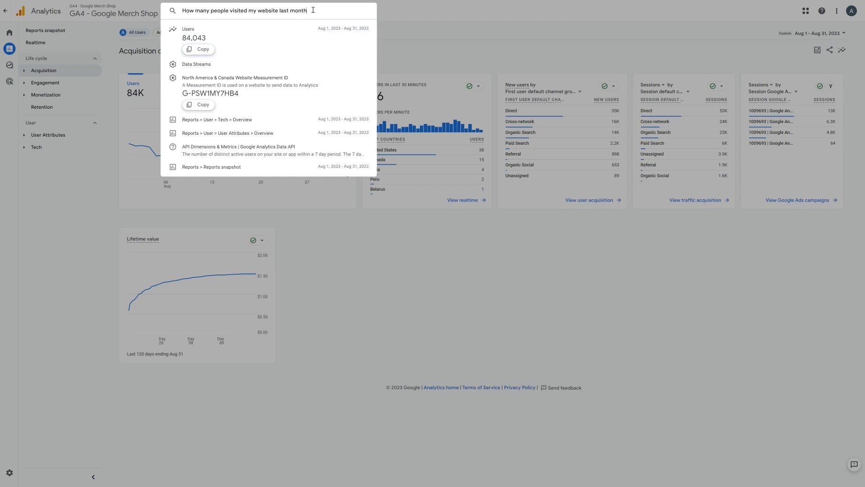
drag(305, 10, 183, 11)
key(BackSpace)
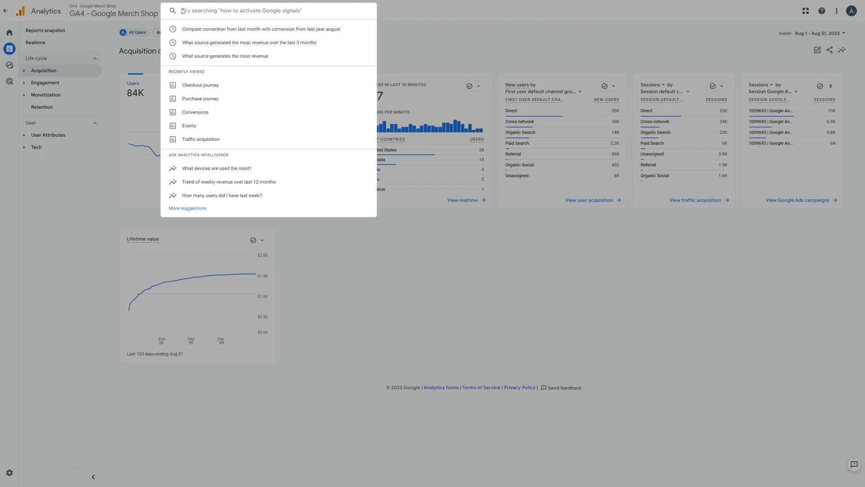
click(228, 30)
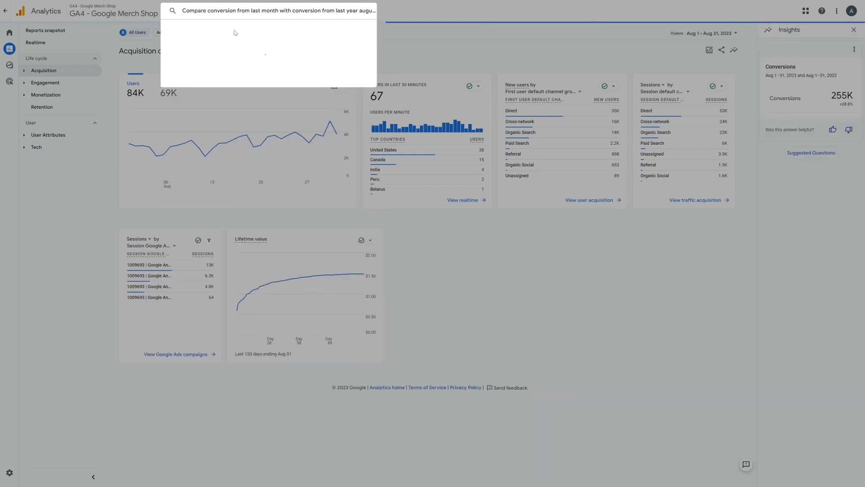
click(233, 31)
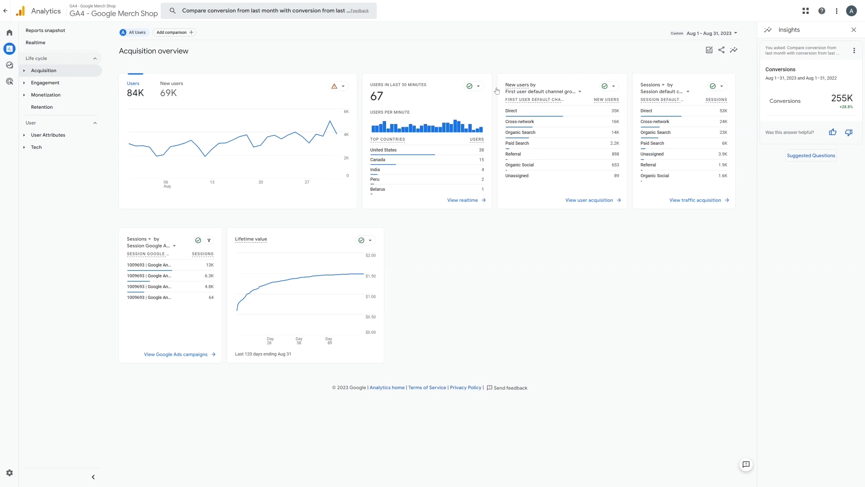
- Start a funnel exploration, delete First open/visit, Screen/Page view and Purchase, keeping Session start
click(13, 66)
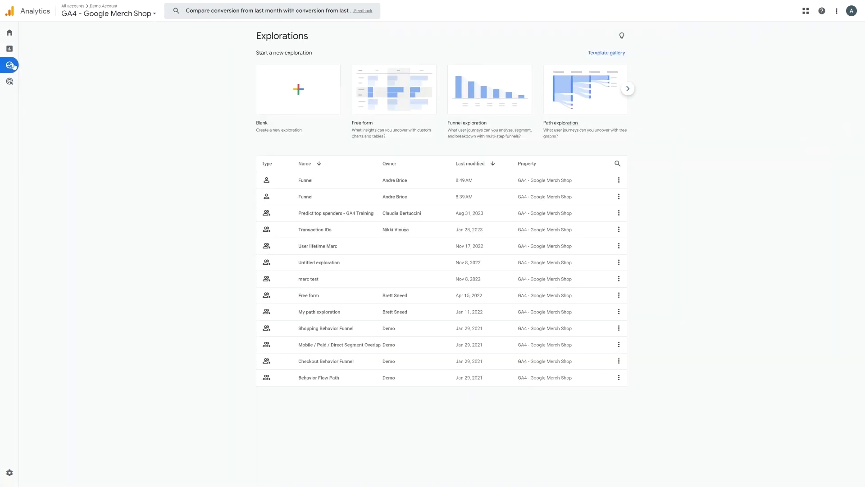
click(495, 96)
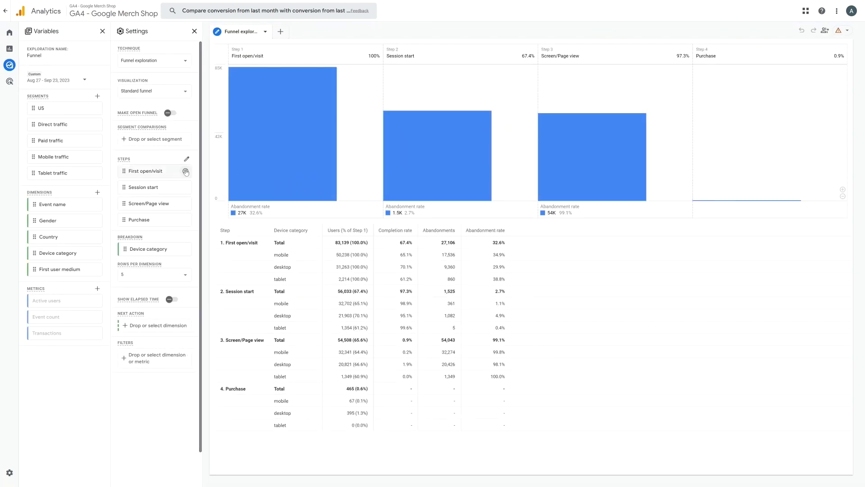
click(188, 172)
click(185, 187)
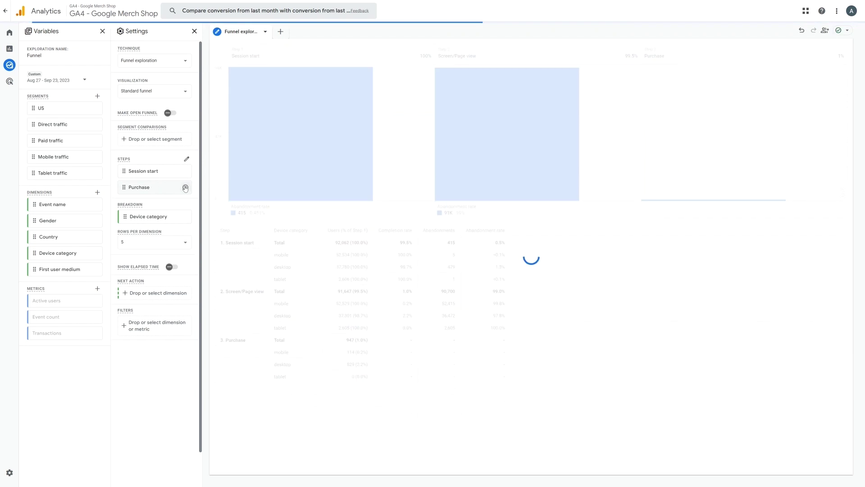
click(185, 187)
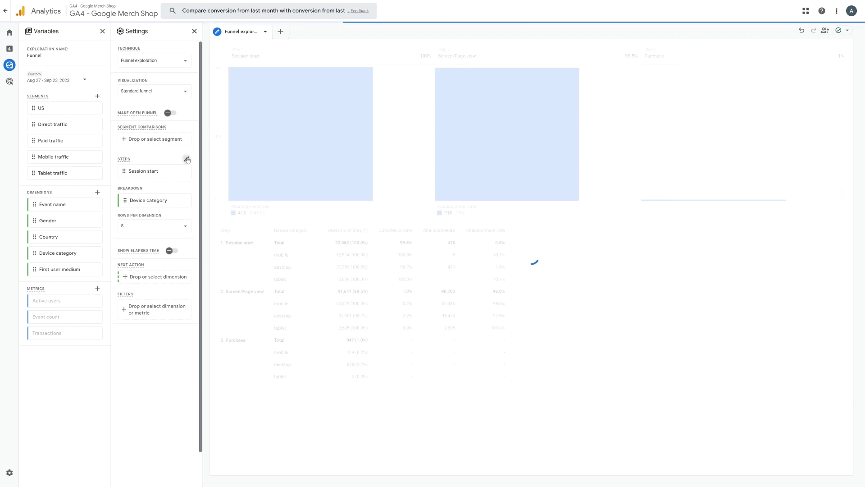
click(187, 159)
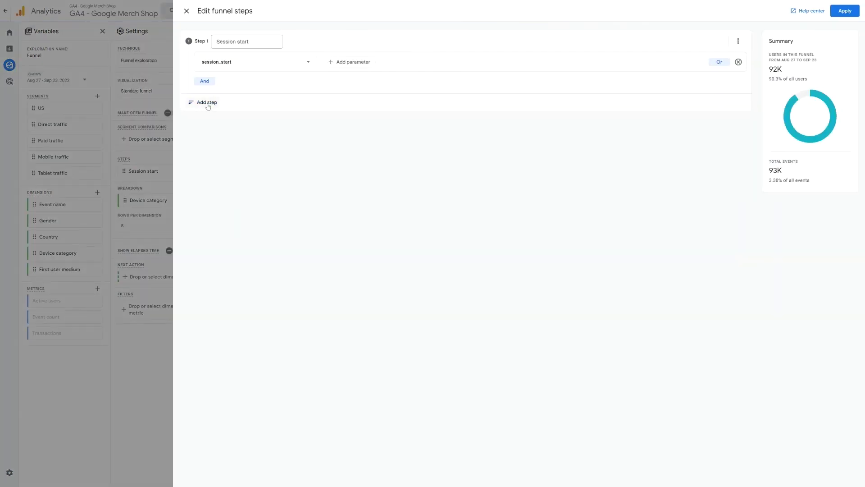
- Add Step 2 'View catalog' with condition page_url contains /catalog
click(208, 102)
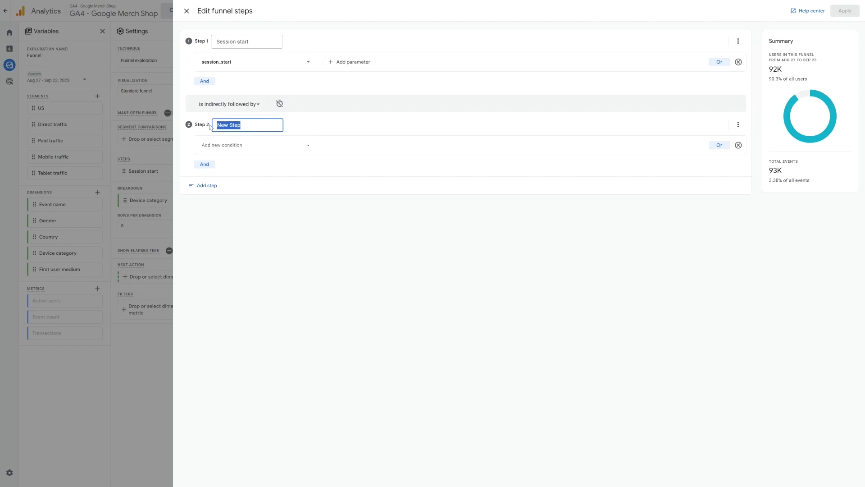
text(View catalog)
click(218, 145)
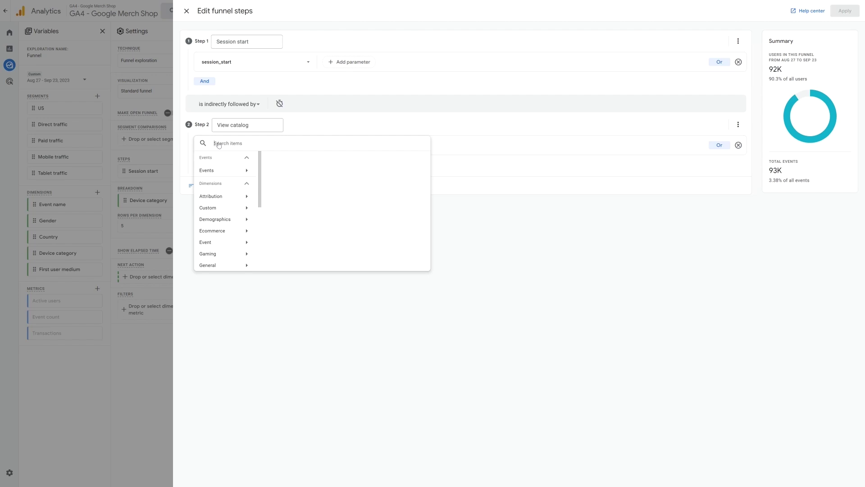
text(page)
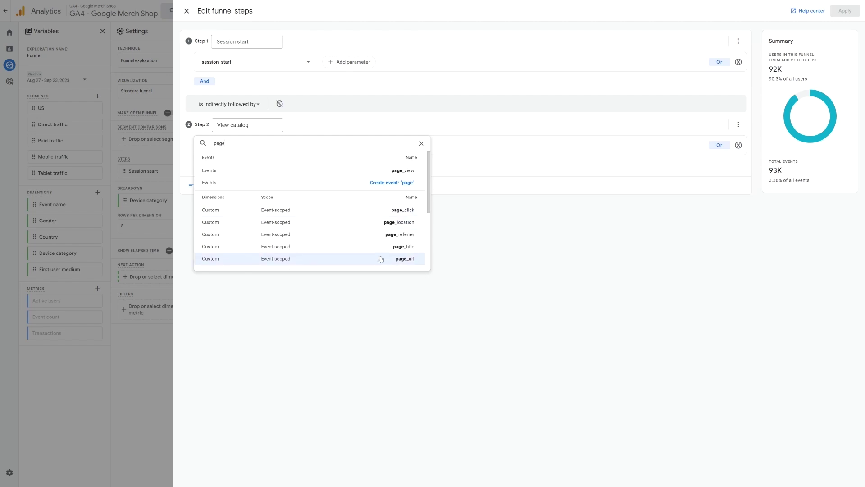
click(388, 259)
click(350, 144)
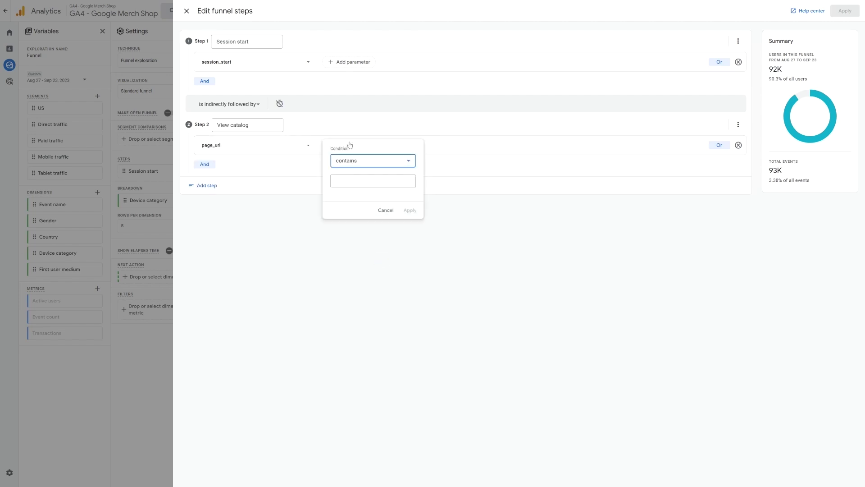
click(357, 180)
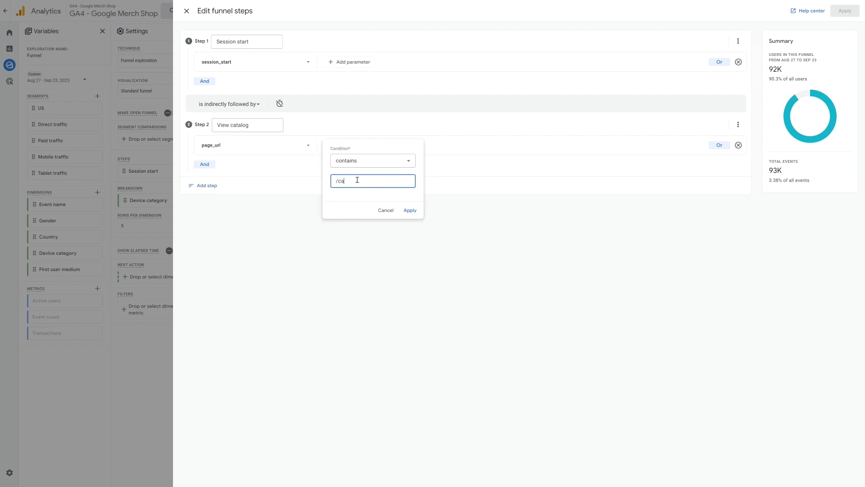
text(talog)
click(406, 210)
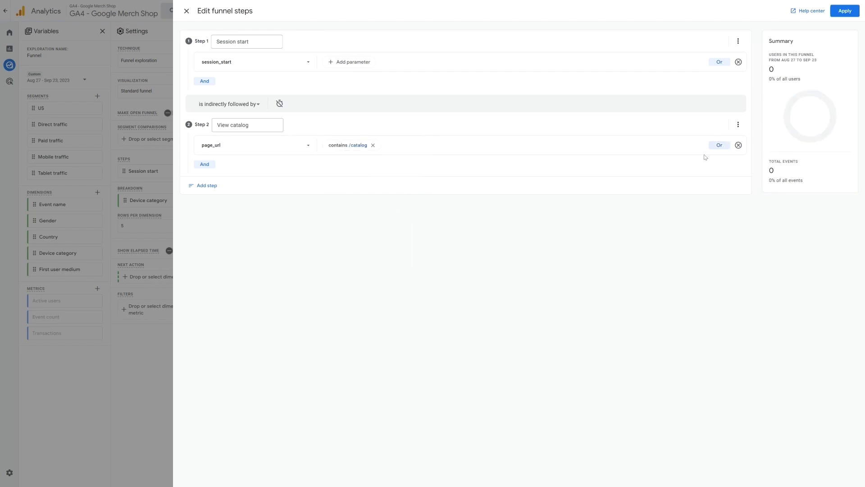
- Add Step 3 'View course details' with condition page_url contains /course-details
click(206, 185)
drag(243, 208, 212, 208)
text(View cour)
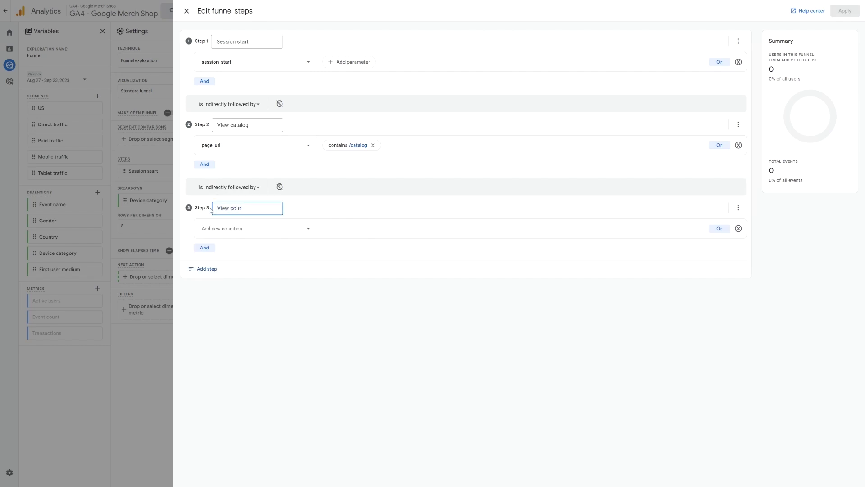
text(se details)
click(223, 228)
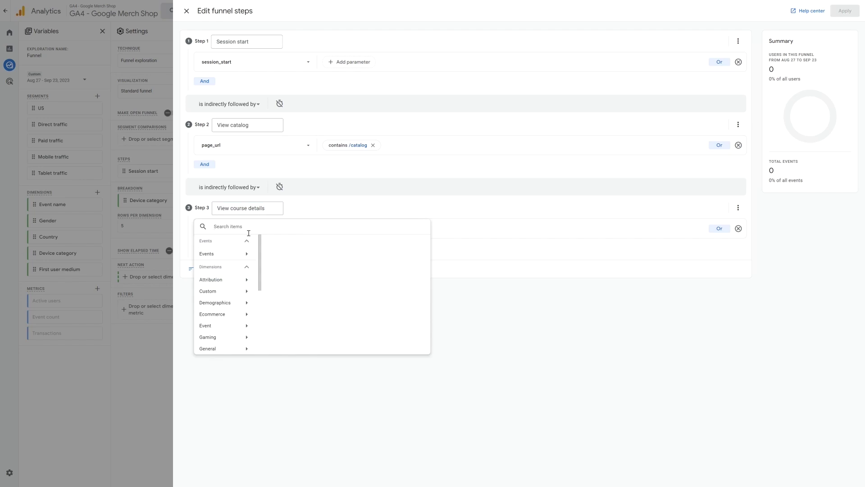
text(page)
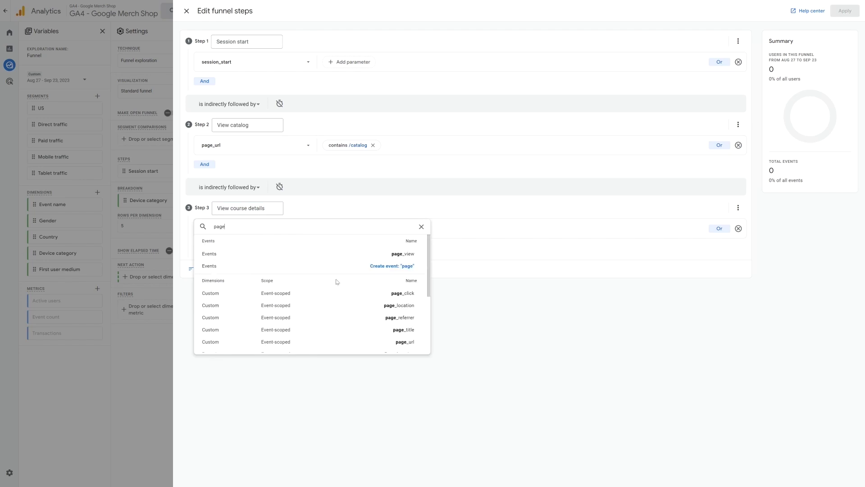
click(399, 338)
click(347, 228)
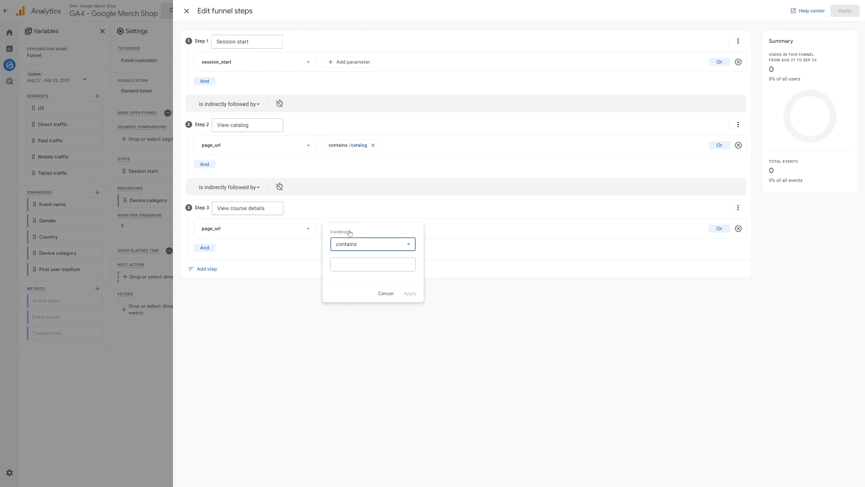
click(355, 264)
text(/course)
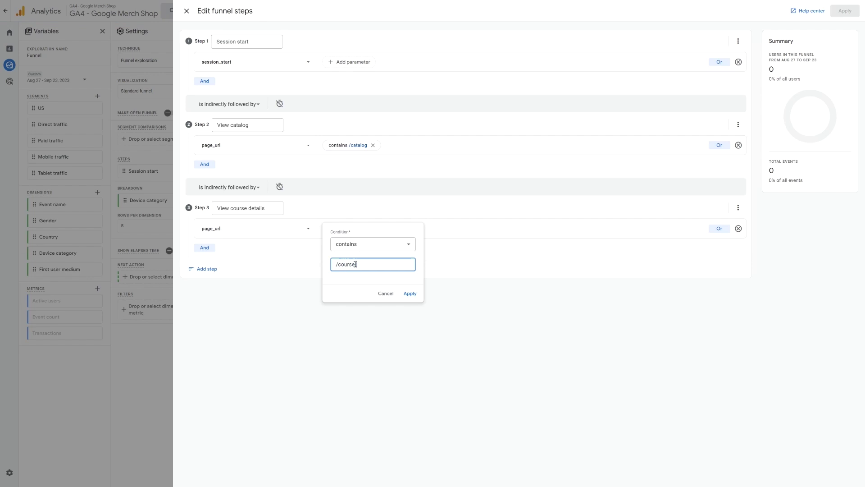
text(-details)
click(409, 293)
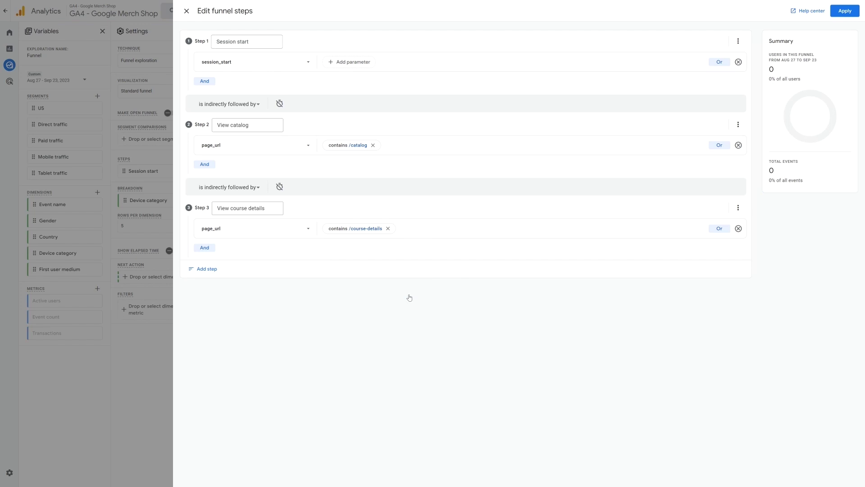
- Add Step 4 'View checkout' with condition page_url contains /checkout
click(207, 269)
text(View checkout)
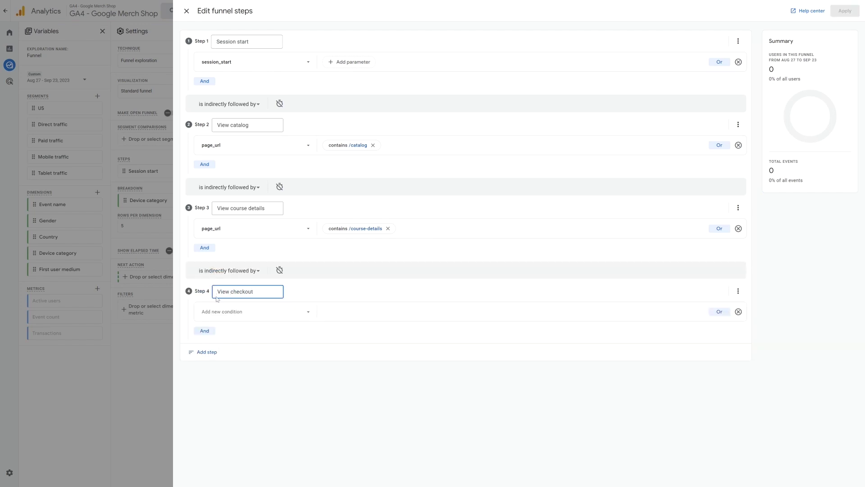
click(227, 311)
text(page)
click(362, 423)
click(346, 311)
click(355, 345)
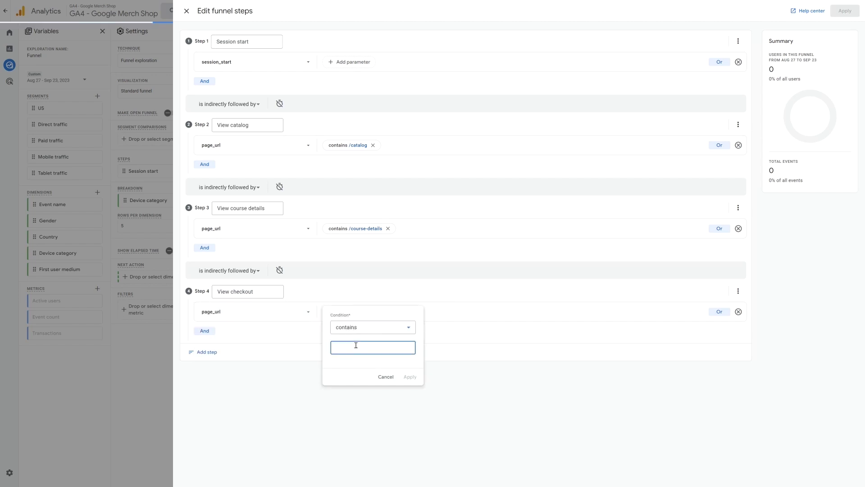
text(/checkout)
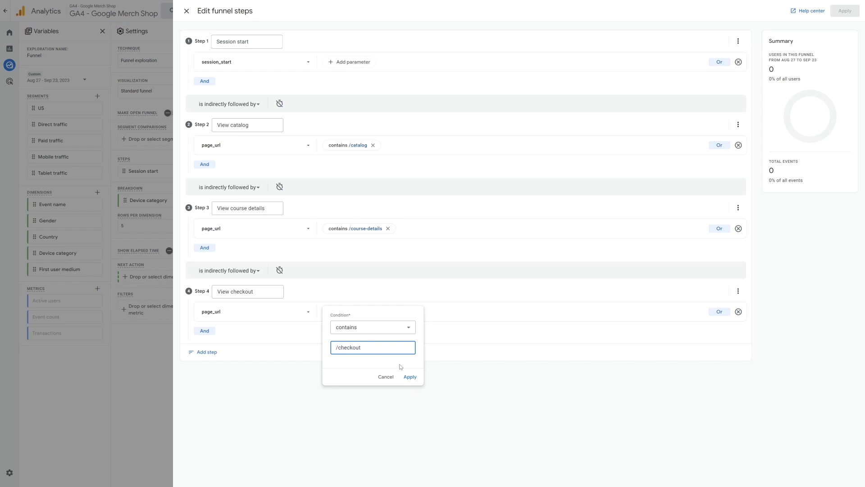
click(409, 376)
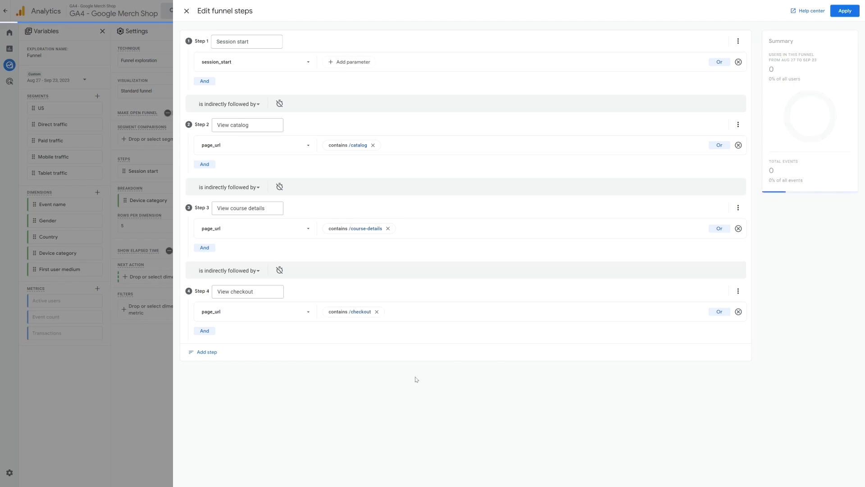
- Add Step 5 'Purchase' on the purchase event and apply the five-step funnel
click(215, 354)
click(257, 394)
click(229, 309)
scroll(270, 350, down, 5)
scroll(291, 362, down, 3)
click(287, 365)
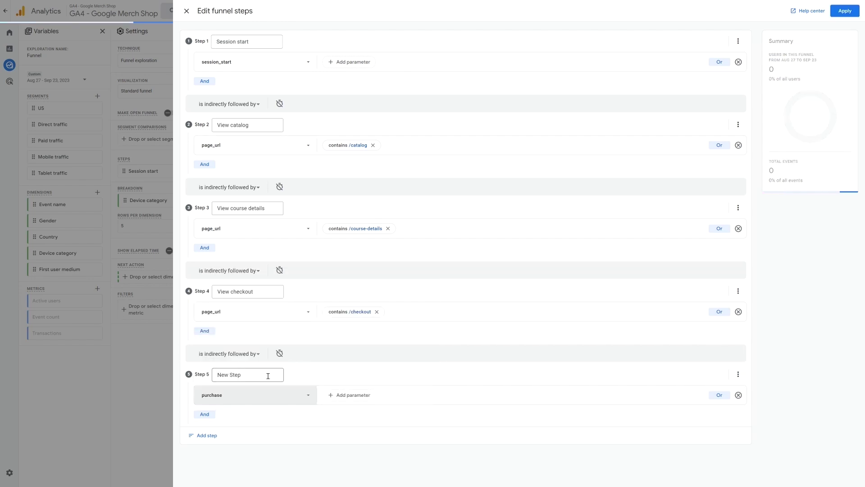
drag(266, 374, 215, 374)
text(Purchase)
click(315, 476)
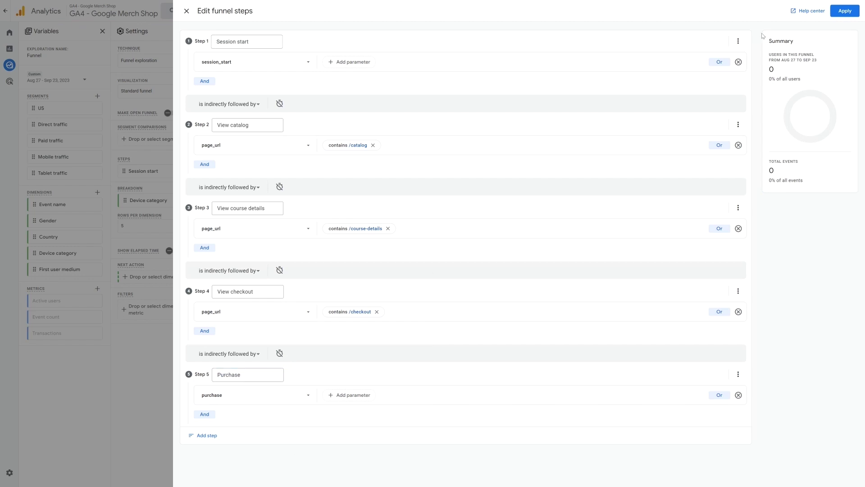
click(844, 12)
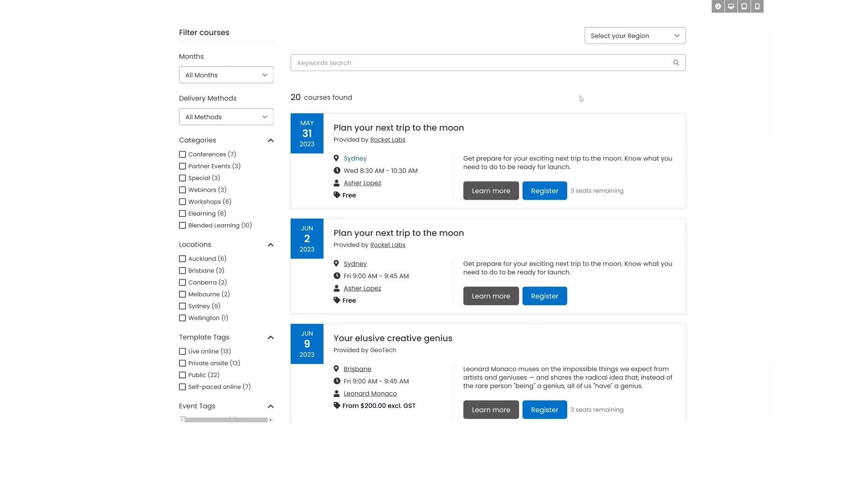
- Search the course keywords for 'Empowering'
click(675, 63)
text(Empowering)
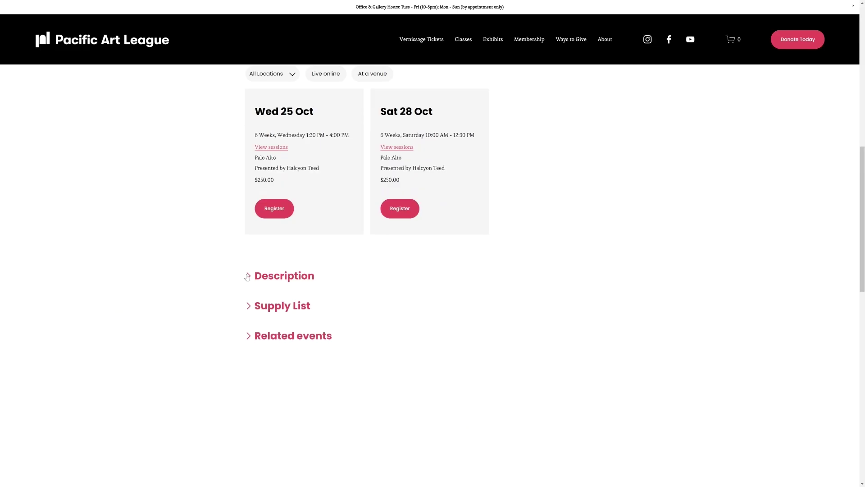
- Expand the course's Description and Supply List sections
click(248, 276)
click(248, 385)
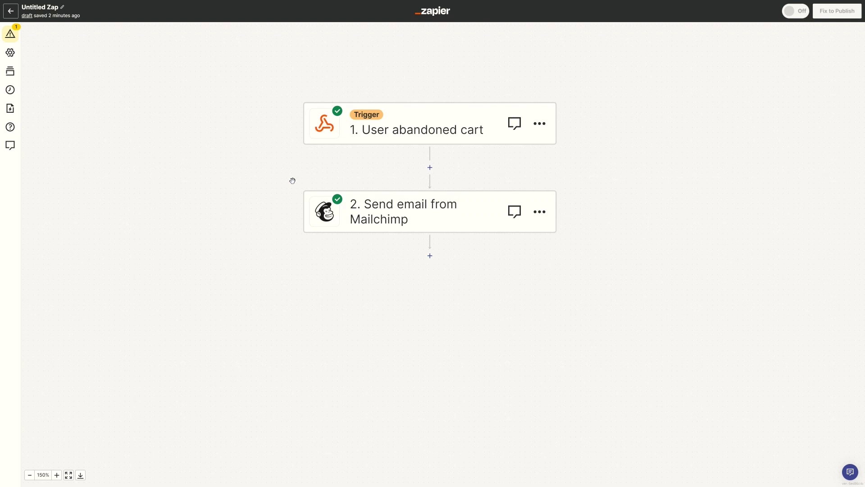
- Insert a third Mailchimp action, Send email 2, after the first Mailchimp email step
click(430, 255)
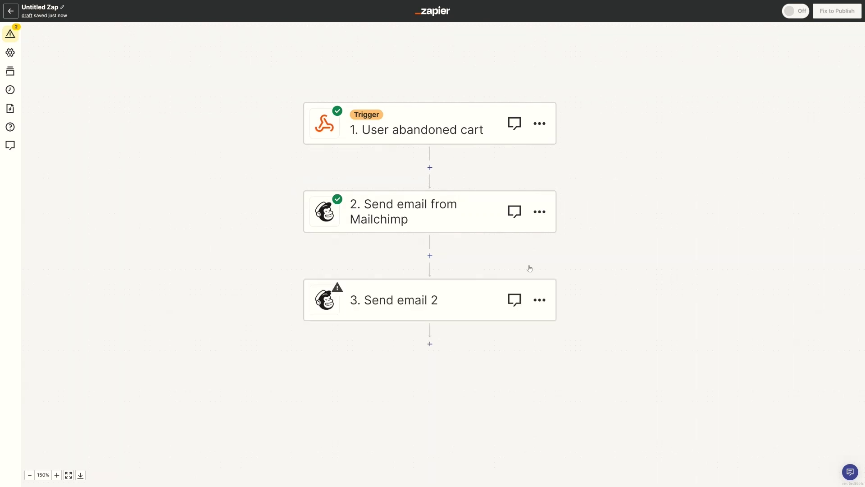